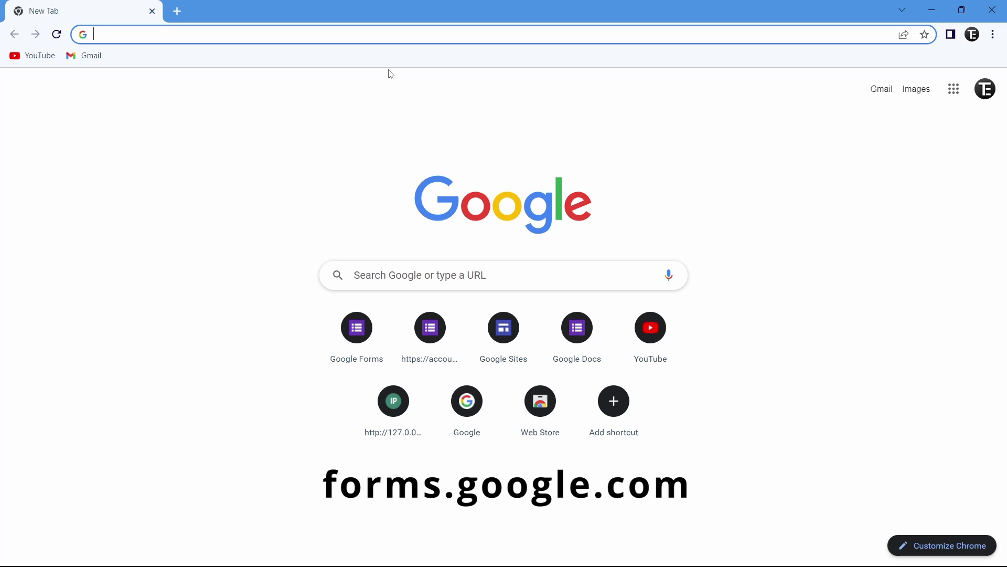
# Step: Open Google Forms at forms.google.com, browse the template gallery, and return to the home page
pyautogui.write('forms.google.com')
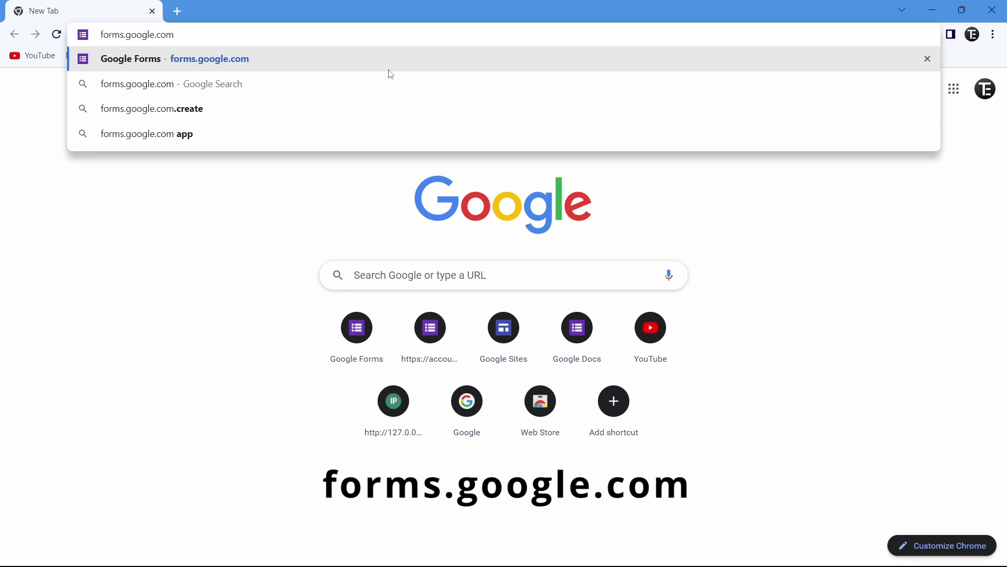
pyautogui.click(389, 70)
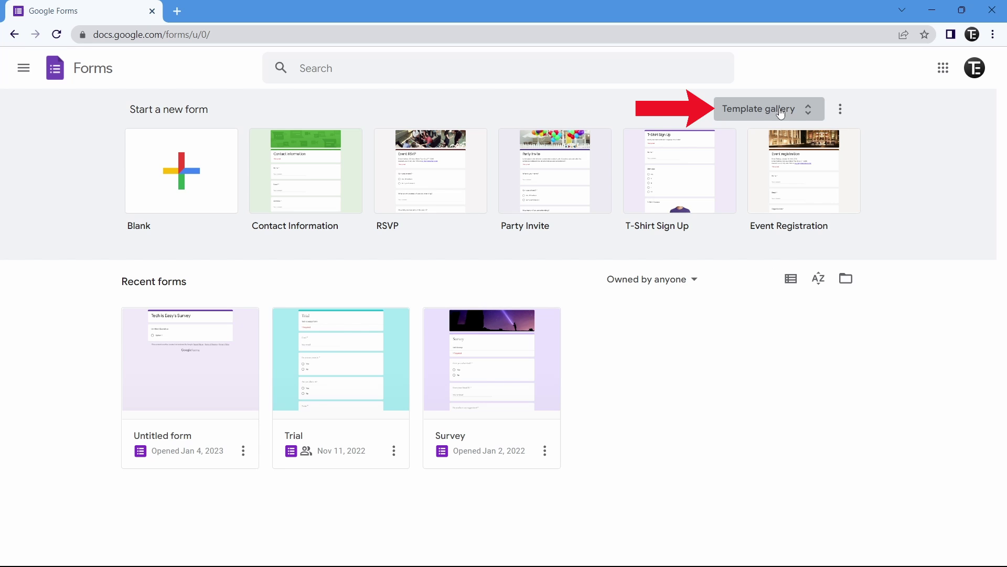
pyautogui.click(800, 116)
pyautogui.scroll(-10, 562, 426)
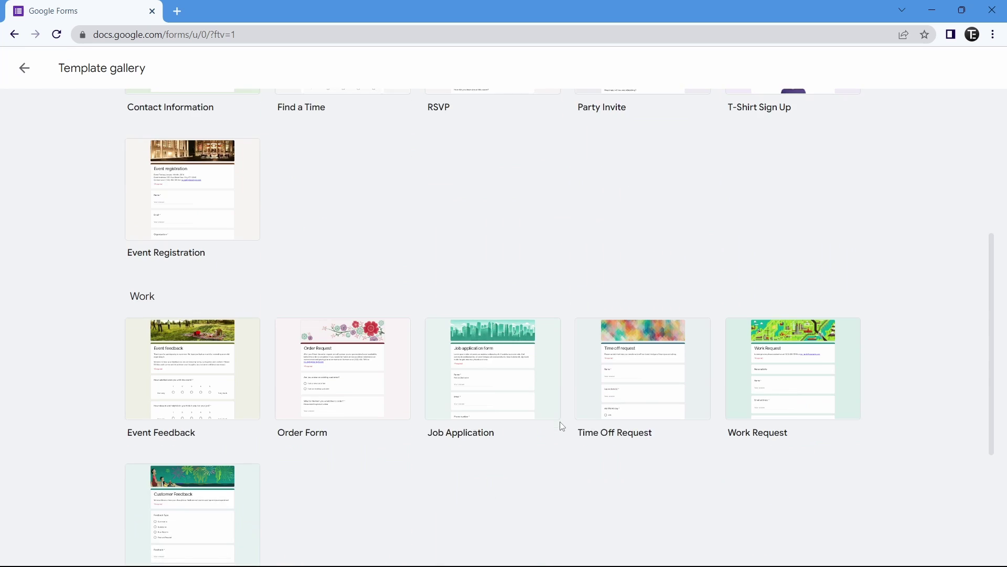
pyautogui.scroll(10, 561, 426)
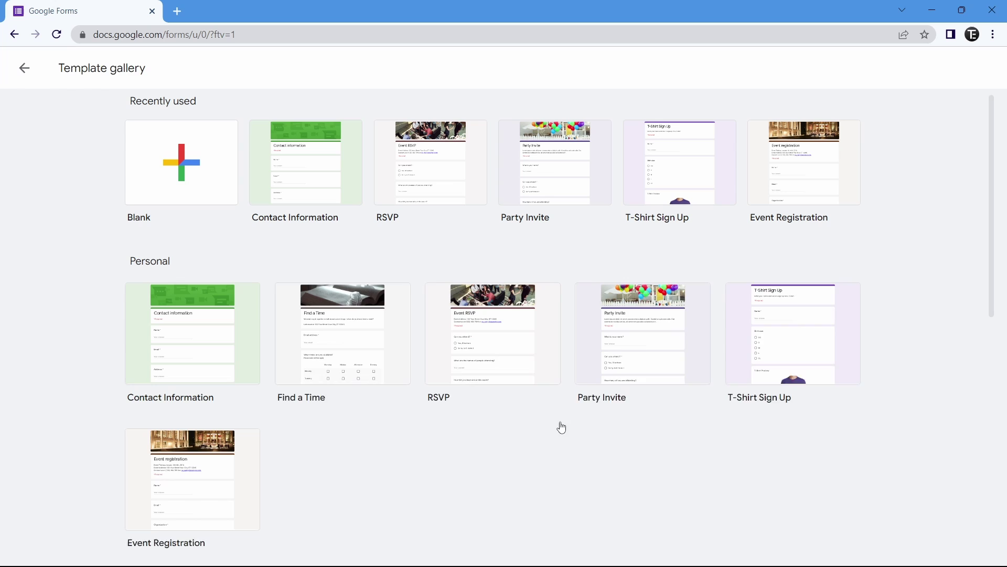
pyautogui.hotkey('alt', 'Left')
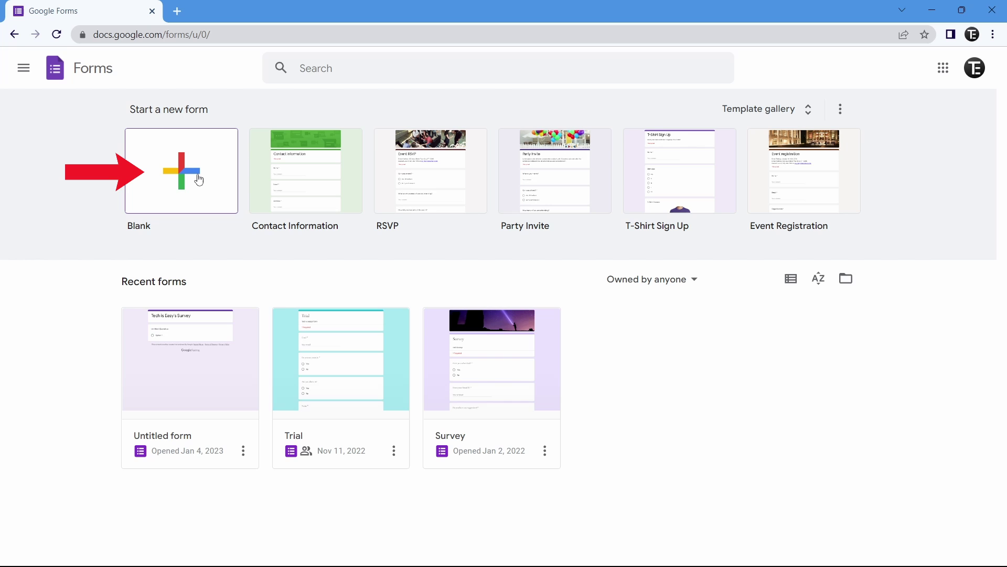
# Step: Create a blank form and title it 'Tech is Easy's Survey'
pyautogui.click(181, 167)
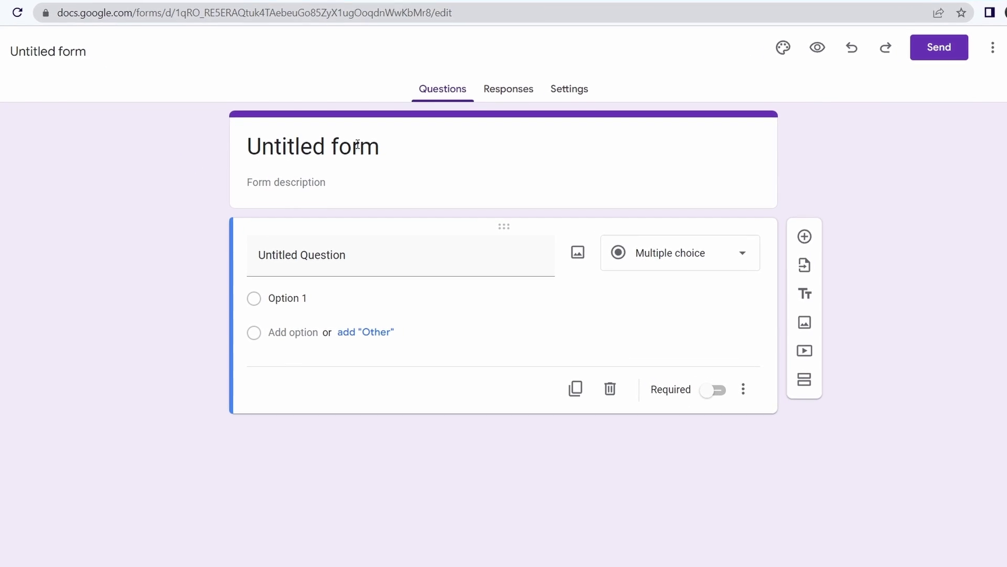
pyautogui.click(332, 126)
pyautogui.hotkey('ctrl', 'a')
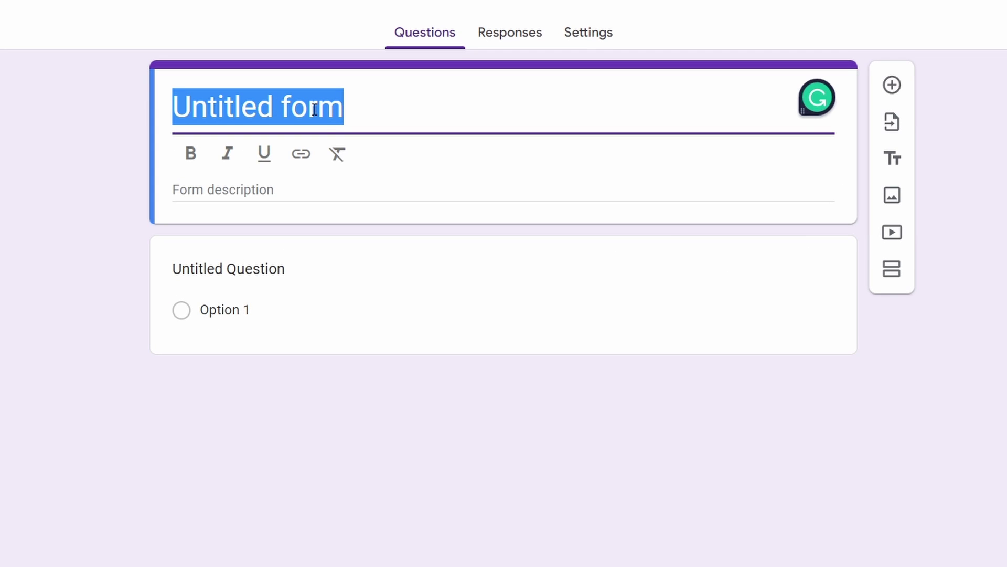
pyautogui.write("Tech is Easy's Survey")
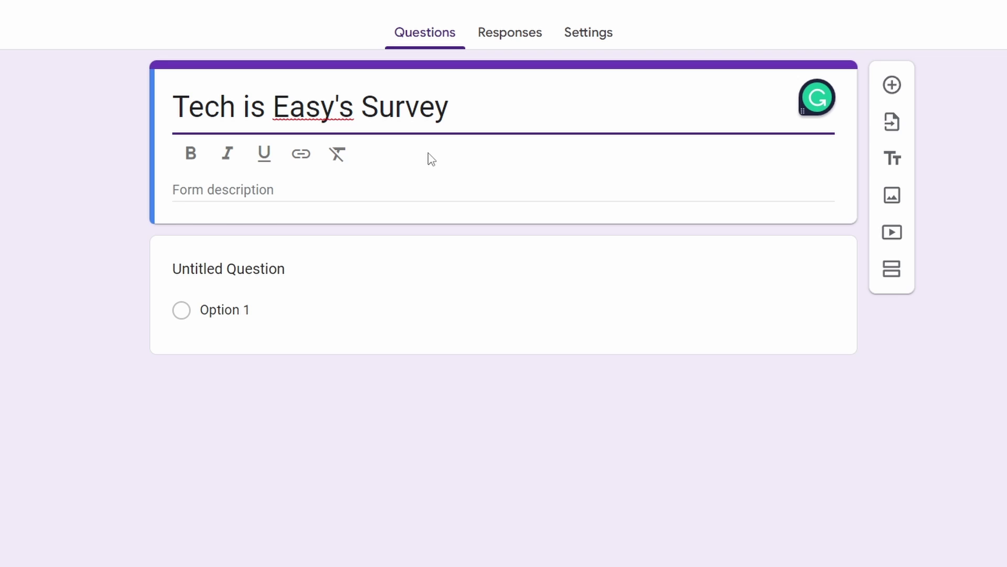
# Step: Add the form description 'Please fill it!'
pyautogui.click(246, 200)
pyautogui.write('Please fill it!')
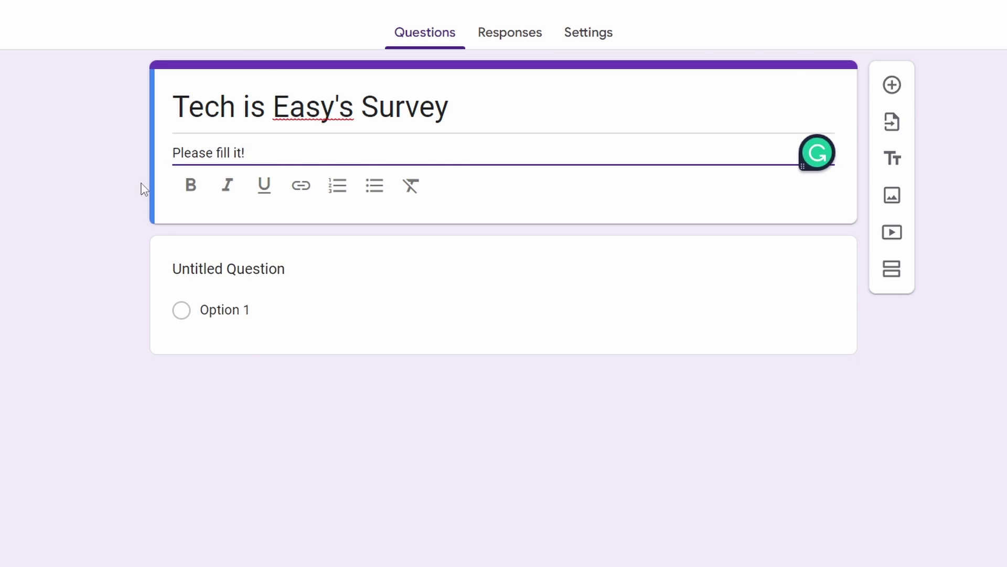
pyautogui.click(144, 189)
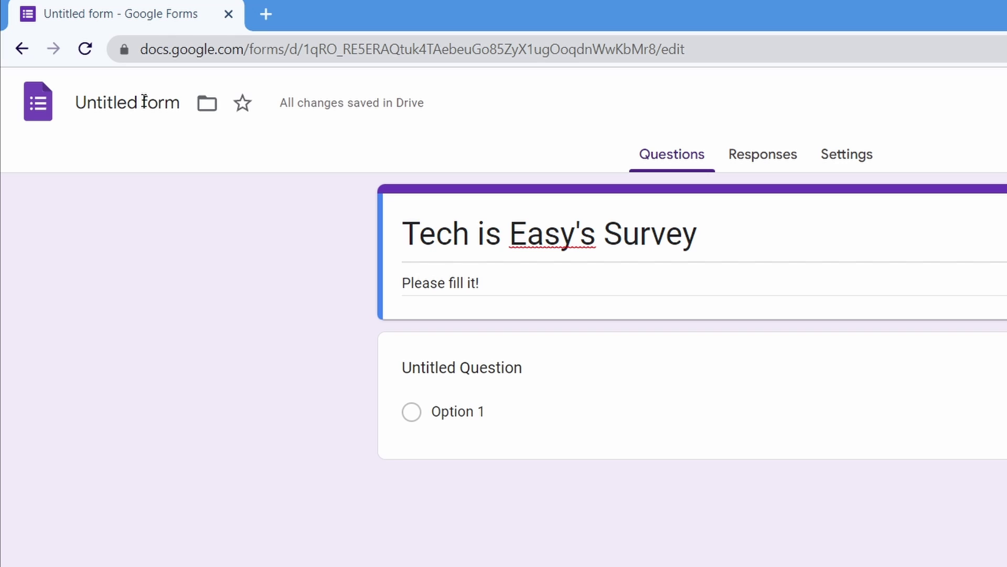
# Step: Rename the form file from 'Untitled form' to 'Tech is Easy's Survey'
pyautogui.click(143, 99)
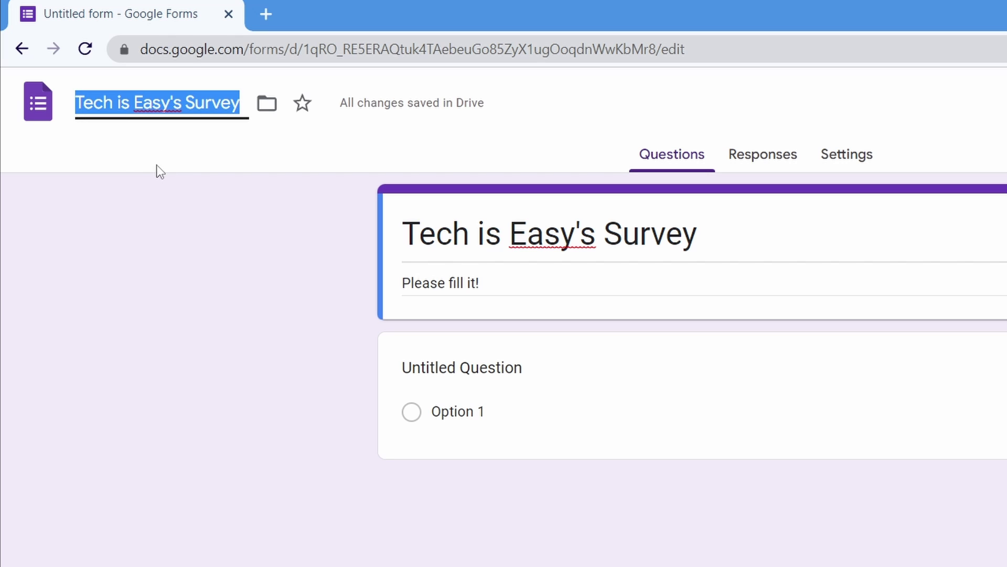
pyautogui.click(263, 202)
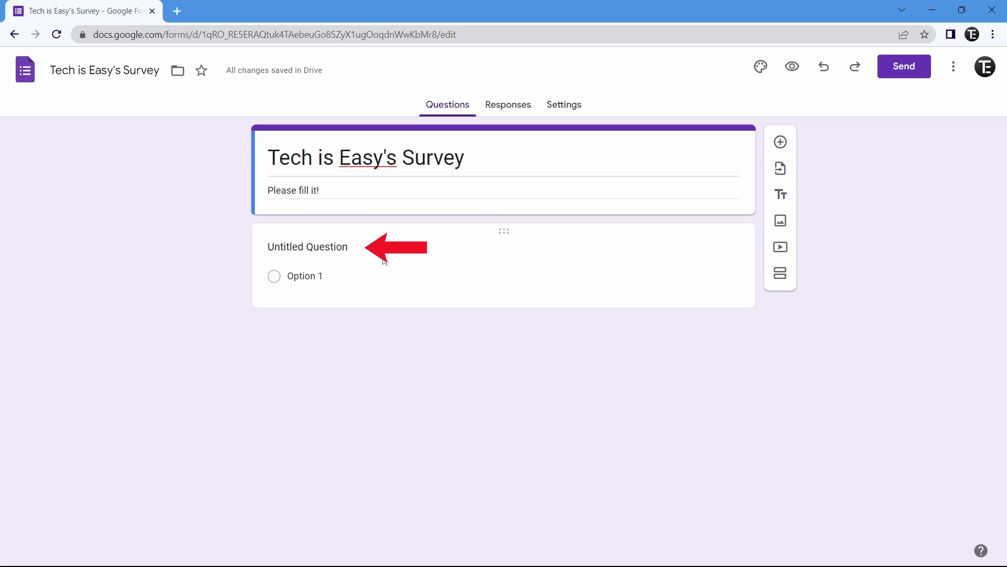
# Step: Title the first question 'Name', keep it as Short answer, and mark it required
pyautogui.click(372, 244)
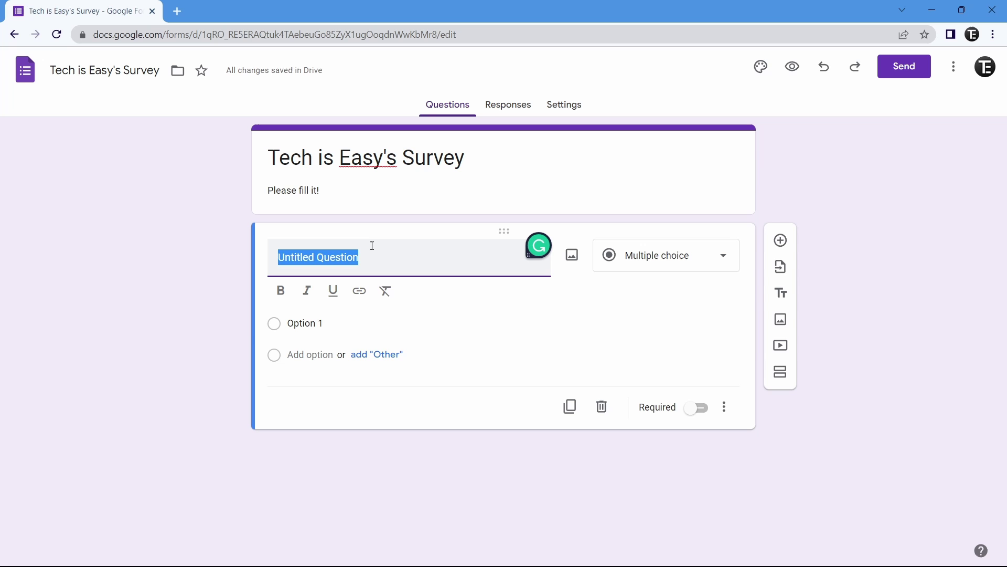
pyautogui.write('Name')
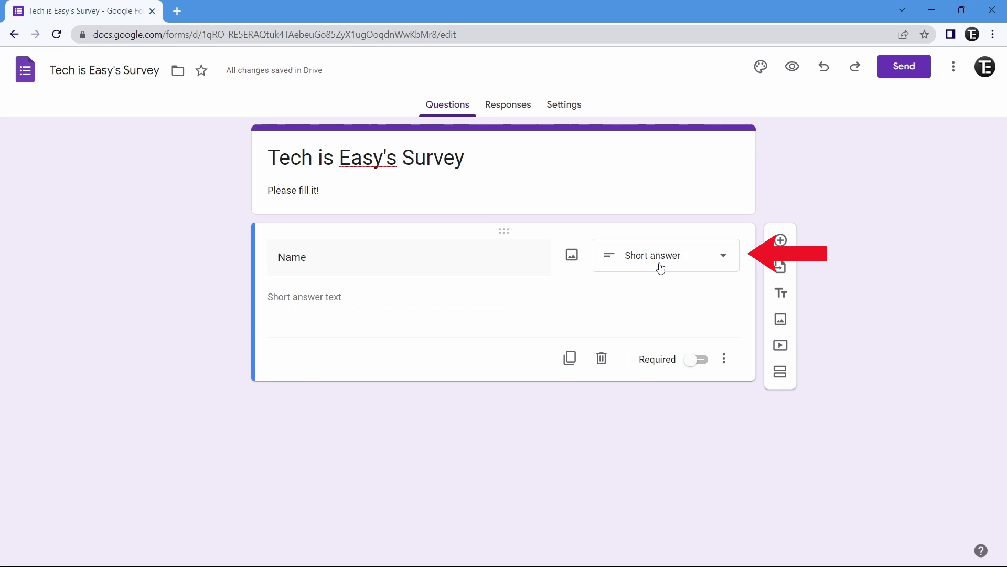
pyautogui.click(685, 261)
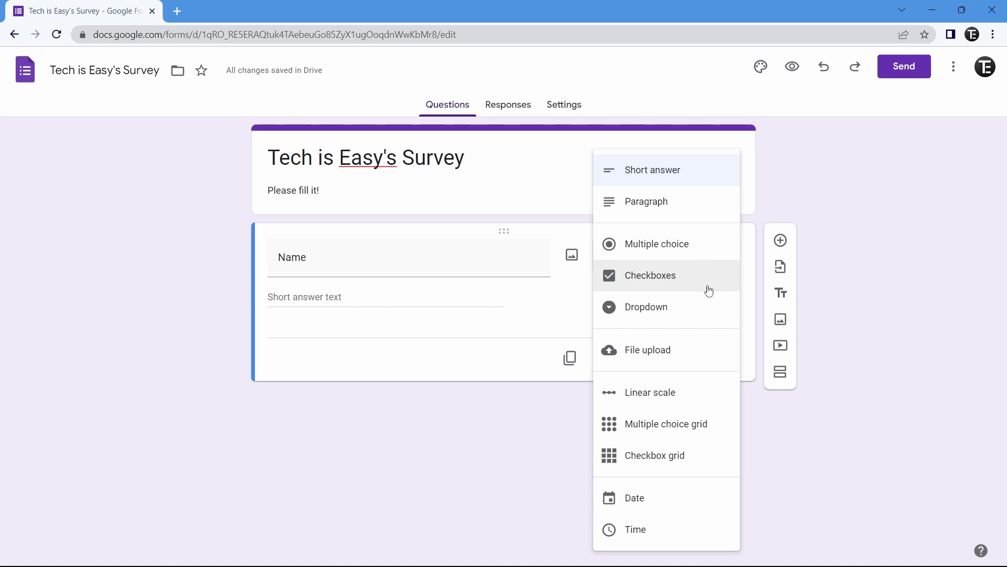
pyautogui.click(581, 292)
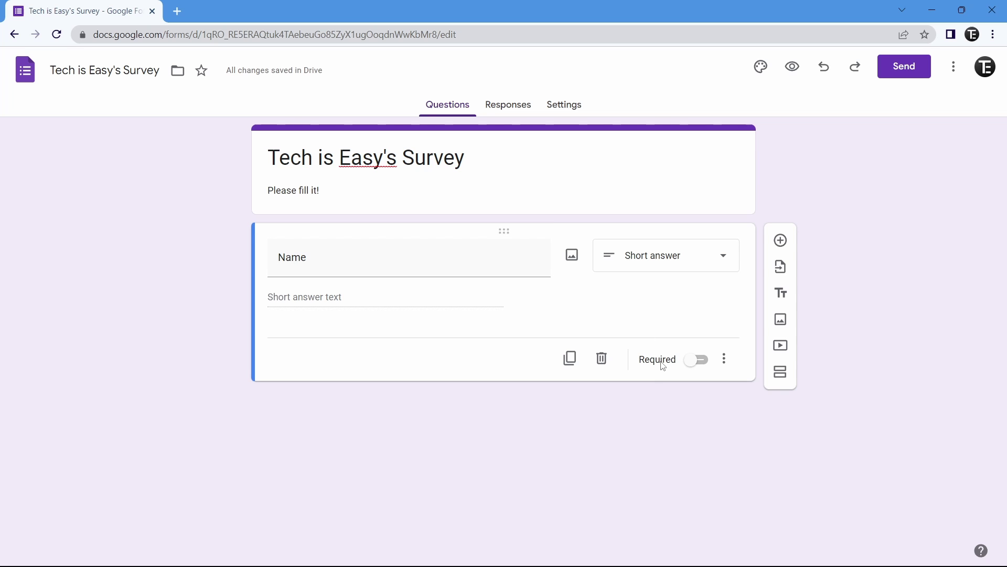
pyautogui.click(692, 360)
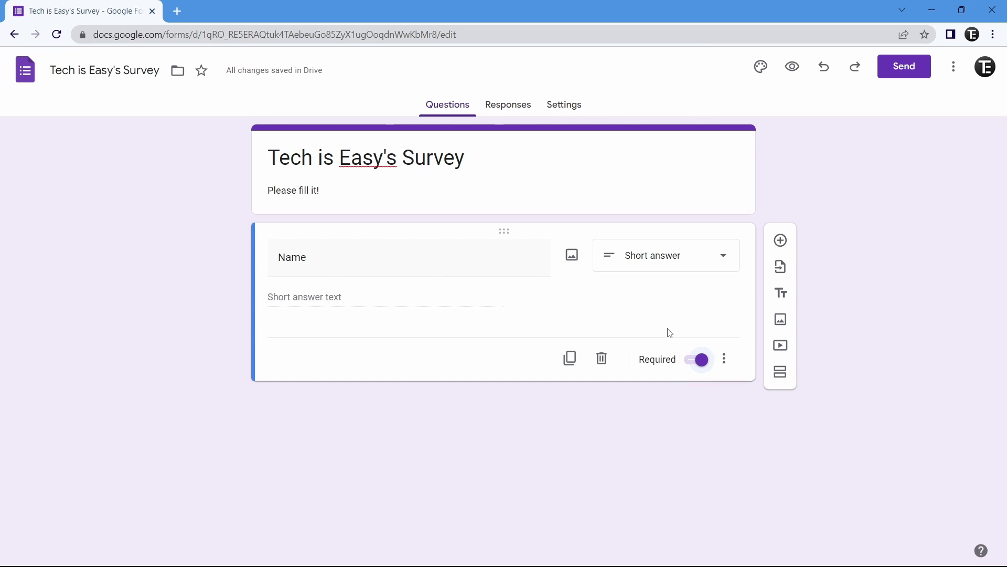
# Step: Add a required multiple-choice question 'Are you above 18?' with options Yes and No
pyautogui.click(781, 240)
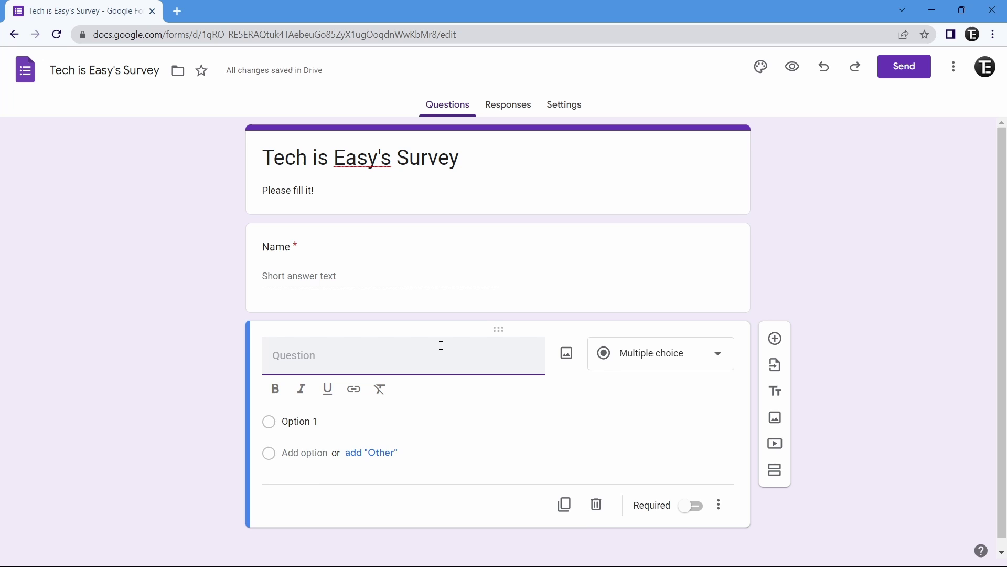
pyautogui.write('Are you above 18?')
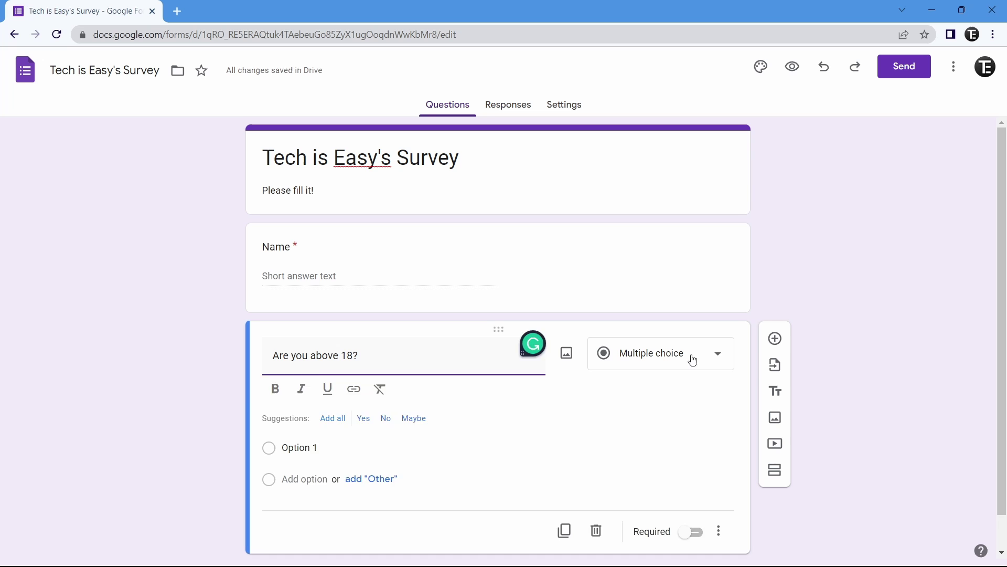
pyautogui.click(507, 396)
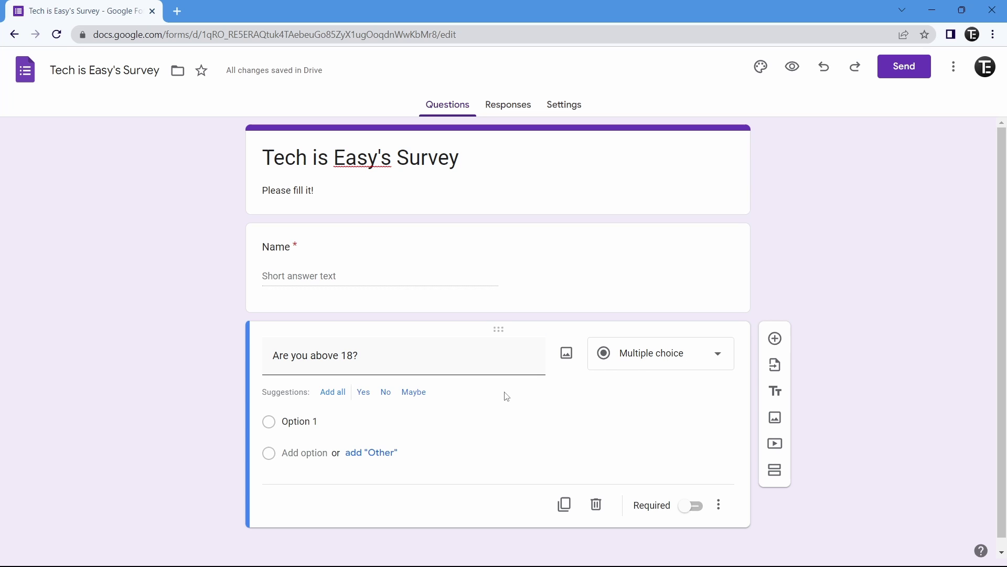
pyautogui.click(325, 422)
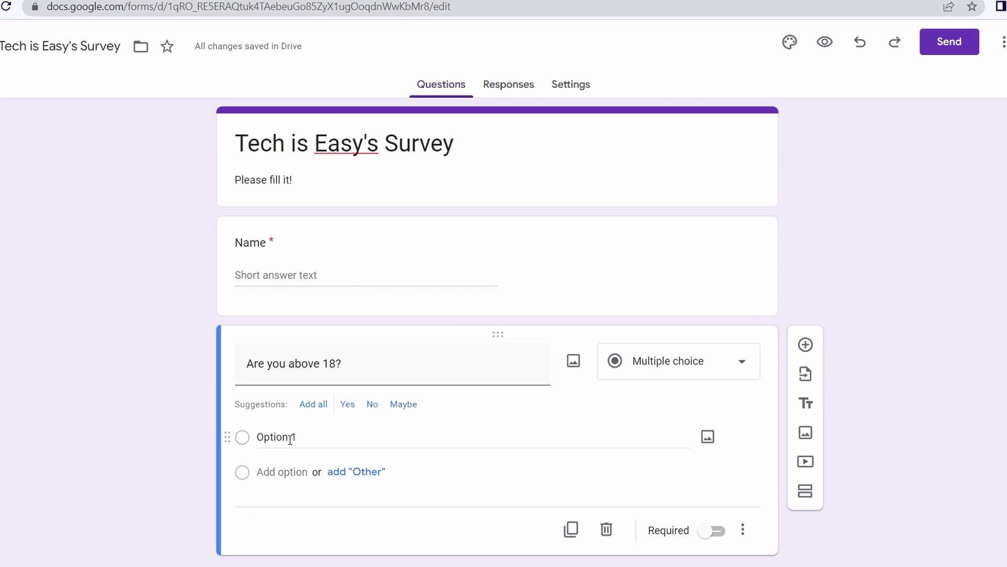
pyautogui.click(305, 435)
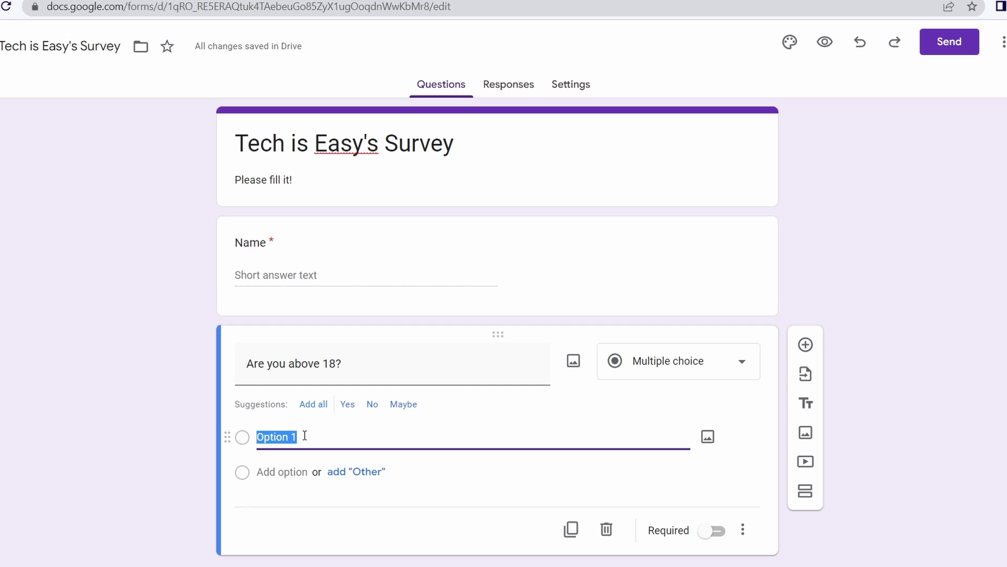
pyautogui.write('Yes')
pyautogui.click(271, 472)
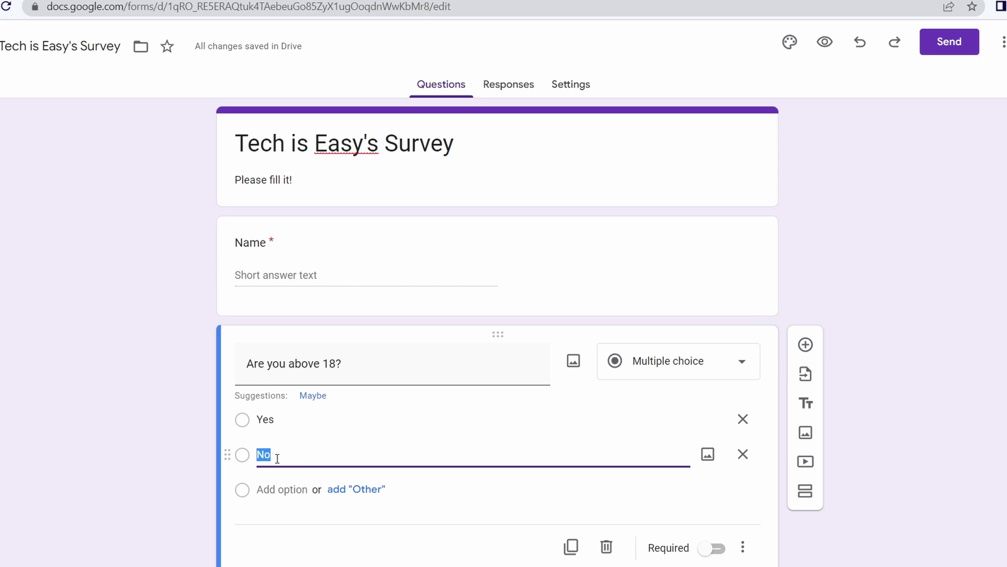
pyautogui.click(712, 548)
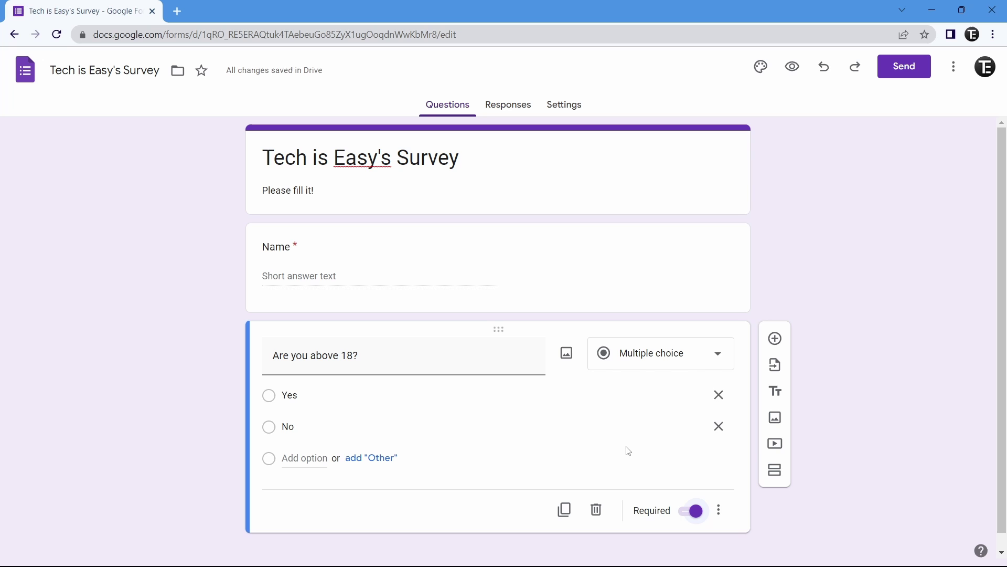
# Step: Add a third question 'Comments' as a required Paragraph question
pyautogui.click(777, 342)
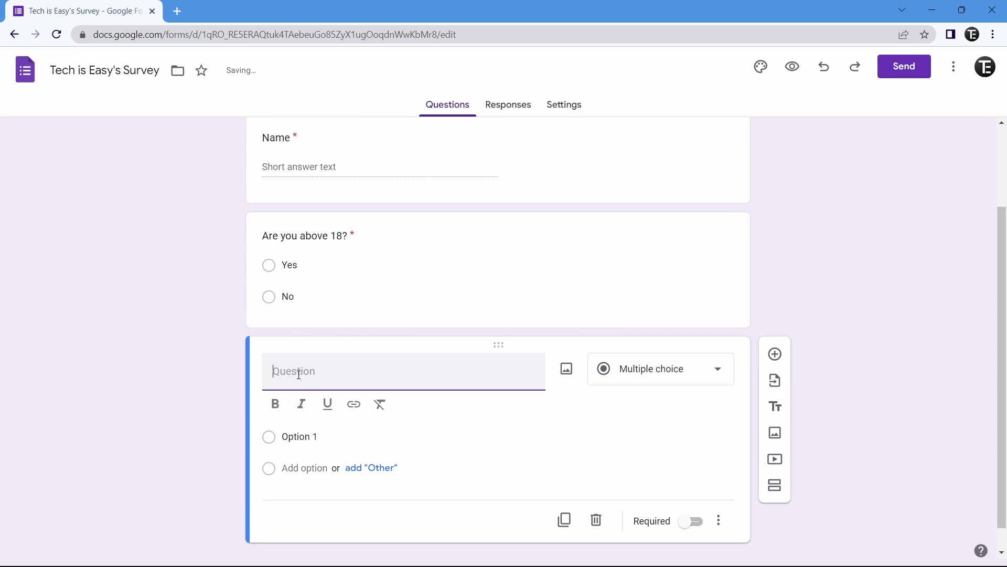
pyautogui.write('Comments')
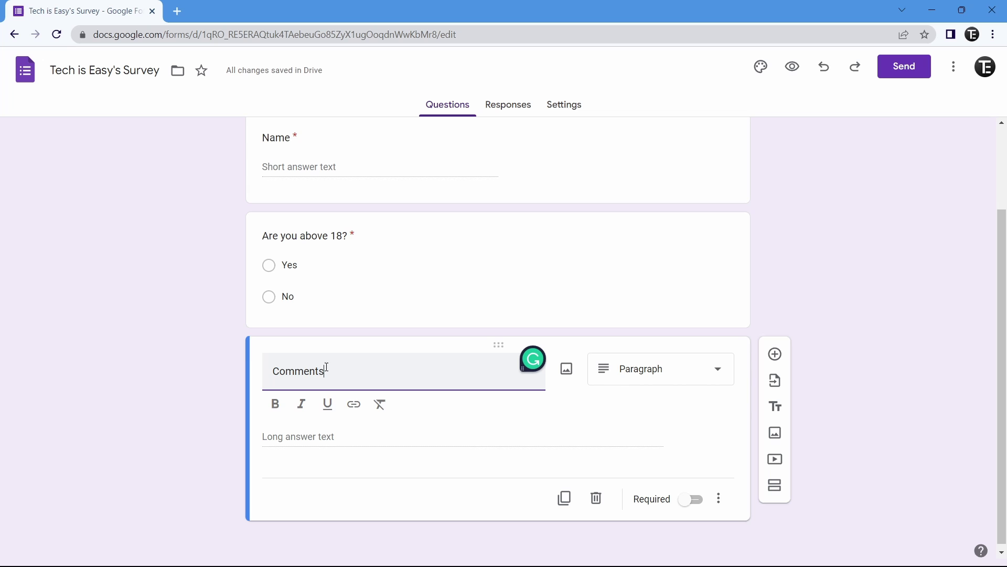
pyautogui.press('Tab')
pyautogui.press('Tab')
pyautogui.press('Tab')
pyautogui.press('Tab')
pyautogui.press('Tab')
pyautogui.press('space')
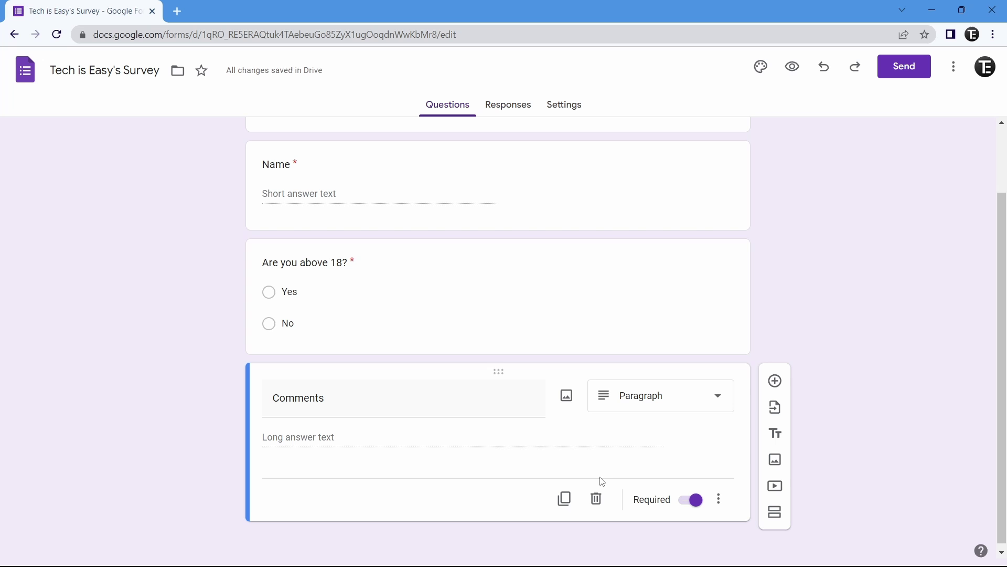
pyautogui.click(565, 505)
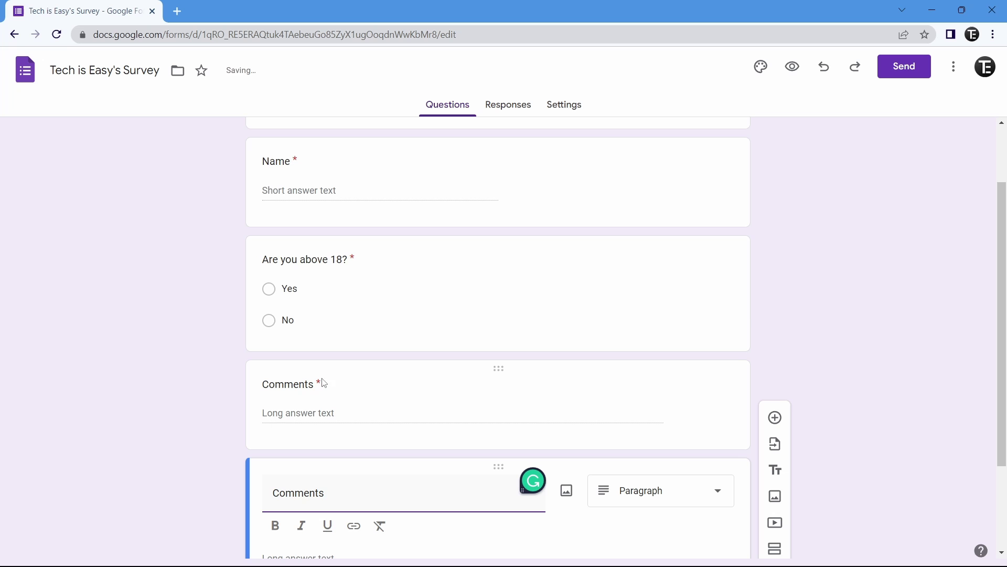
pyautogui.scroll(-1, 401, 424)
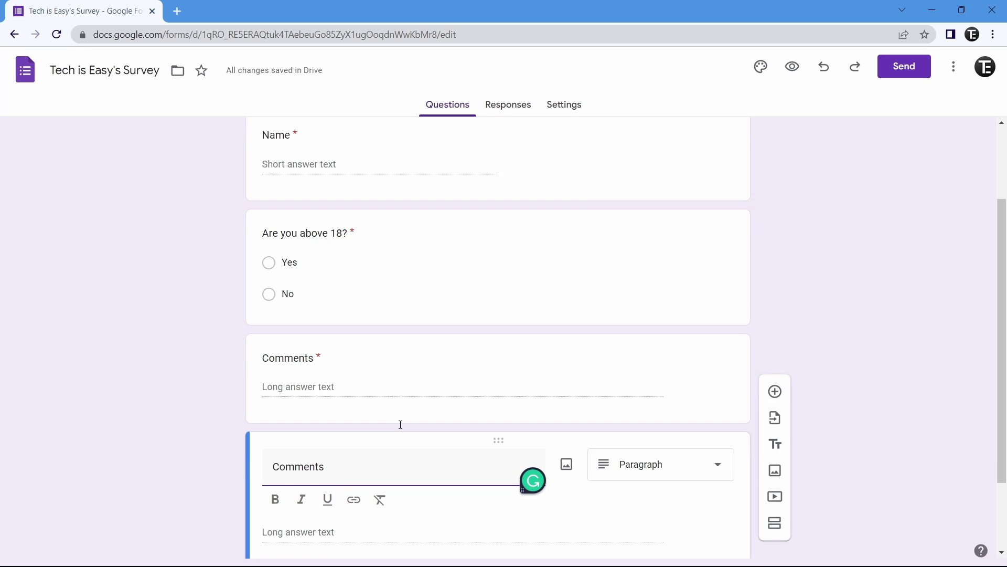
pyautogui.scroll(-2, 400, 423)
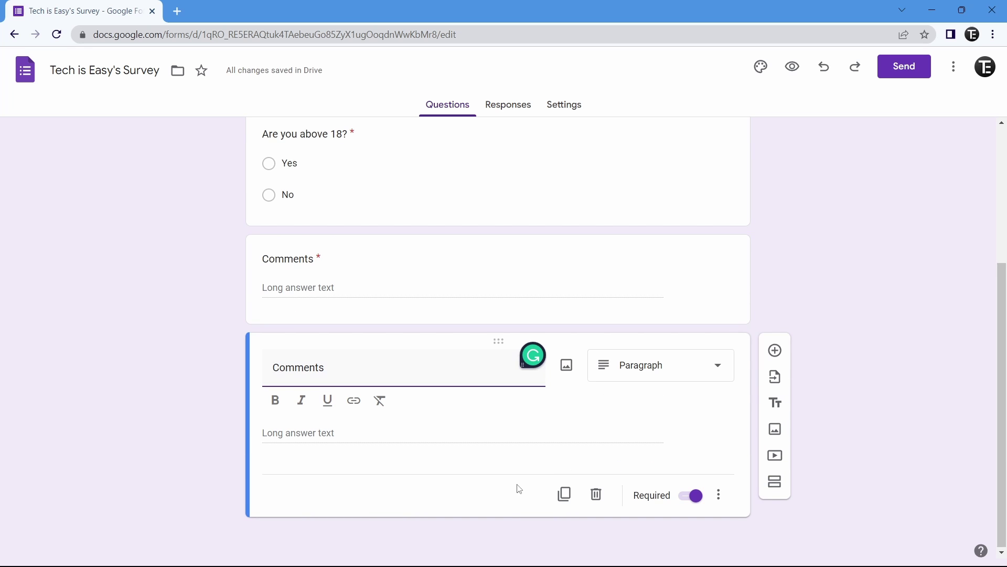
pyautogui.click(595, 497)
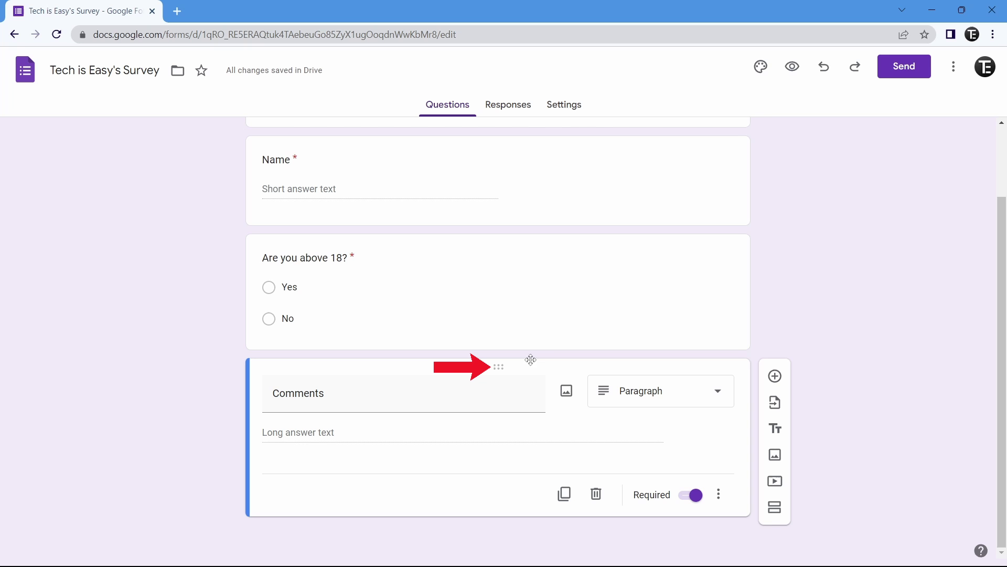
# Step: Drag the Comments question above 'Are you above 18?', directly below Name
pyautogui.moveTo(513, 362); pyautogui.dragTo(514, 335)
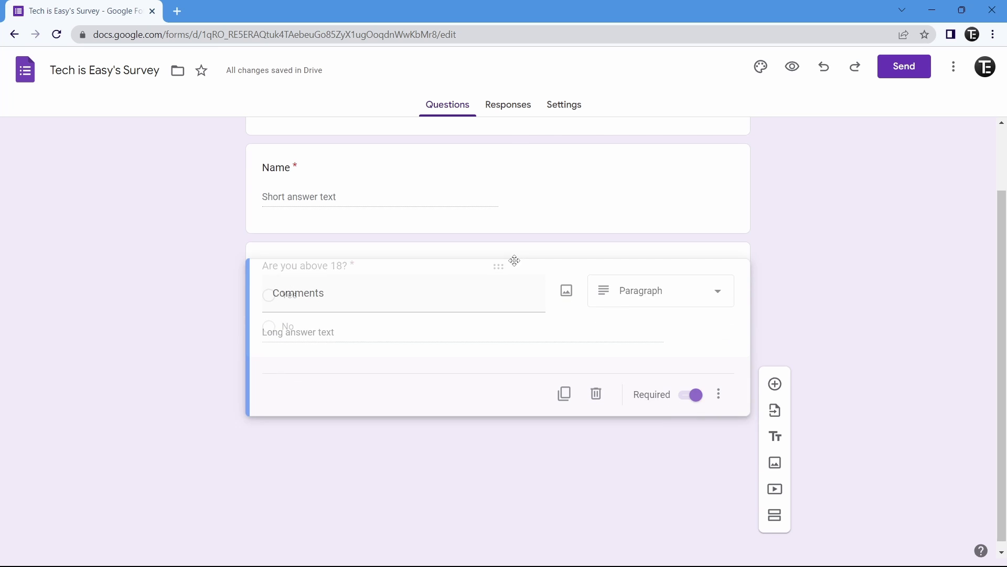
pyautogui.moveTo(515, 260); pyautogui.dragTo(515, 315)
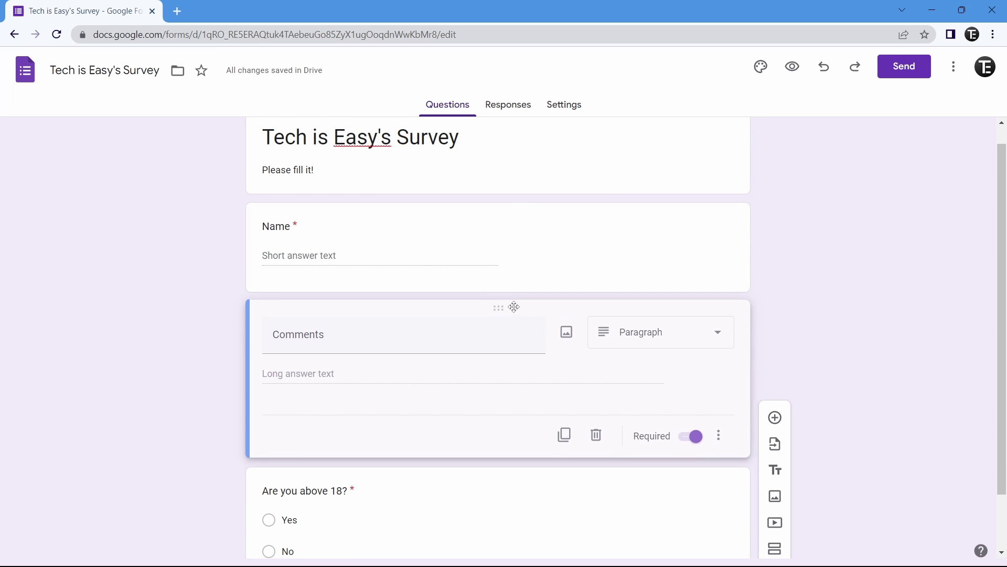
pyautogui.scroll(1, 847, 313)
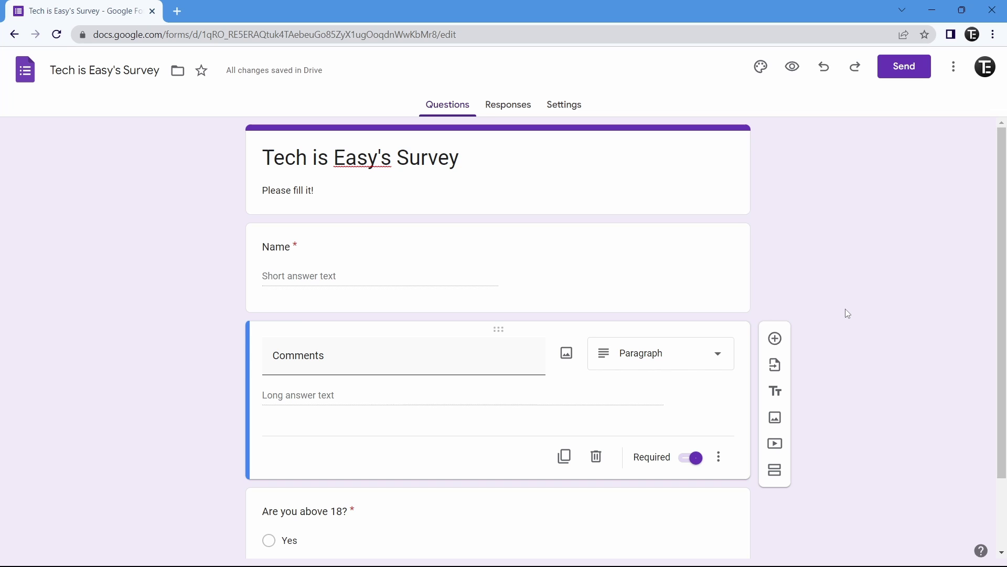
pyautogui.click(792, 69)
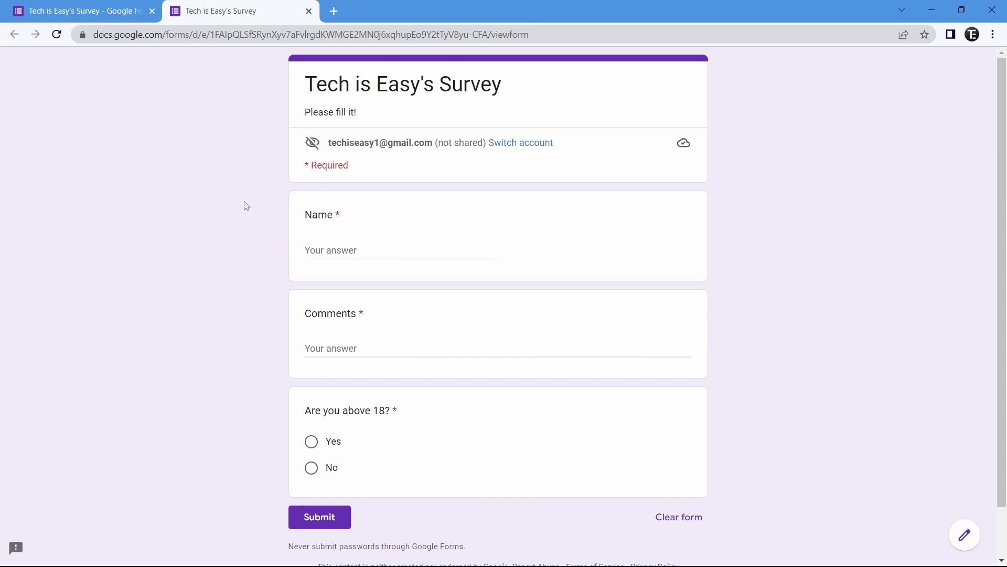
pyautogui.hotkey('ctrl', 'w')
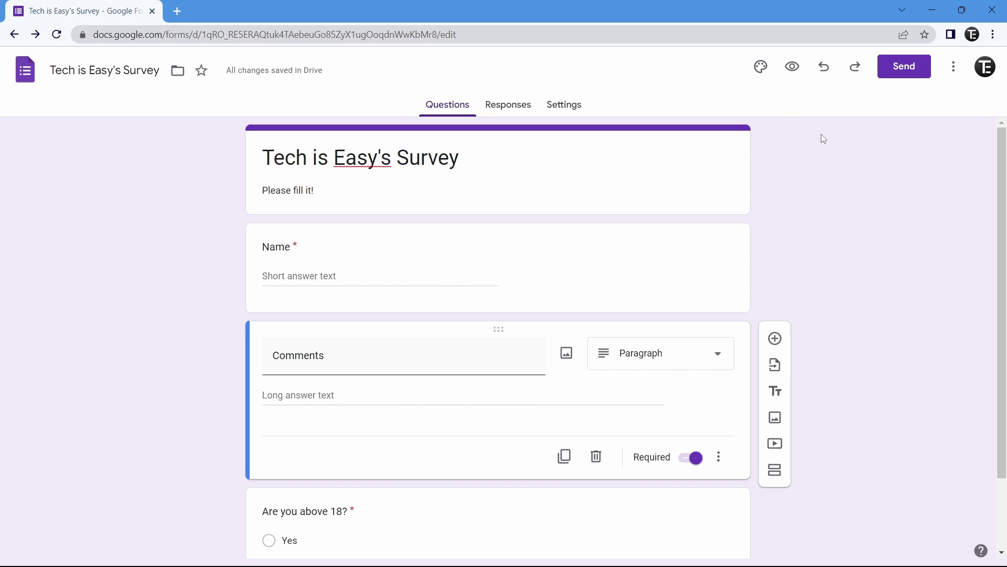
# Step: Open the Customize Theme panel and scroll to its Header and Color sections
pyautogui.click(760, 79)
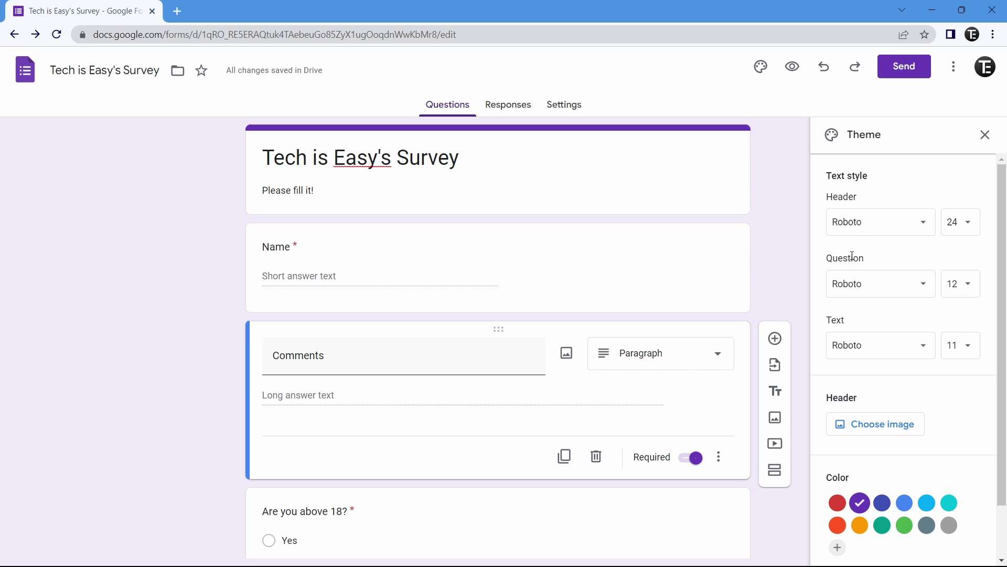
pyautogui.scroll(-1, 890, 334)
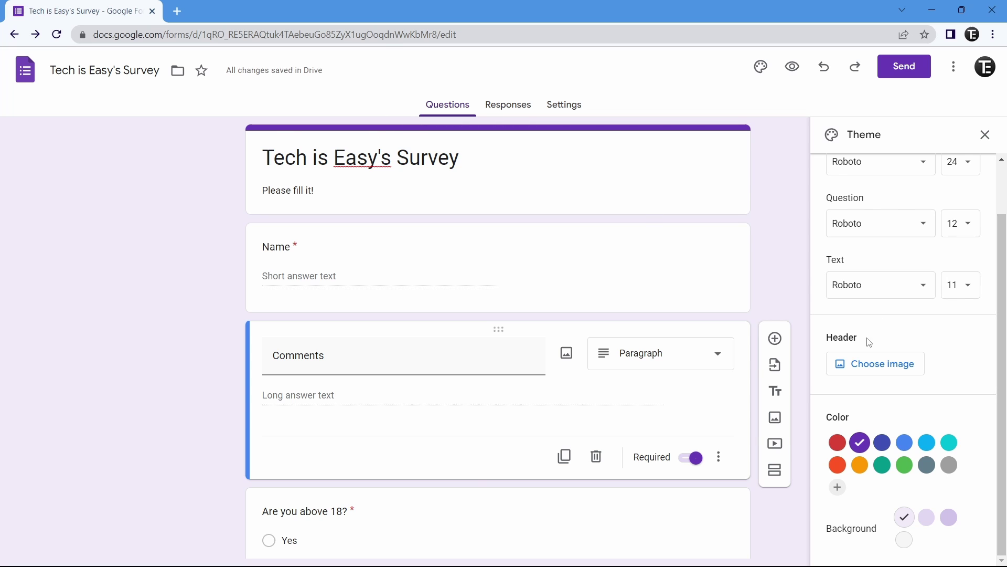
# Step: Choose the starry green galaxy image from the Themes gallery as the header
pyautogui.click(878, 366)
pyautogui.scroll(-10, 449, 292)
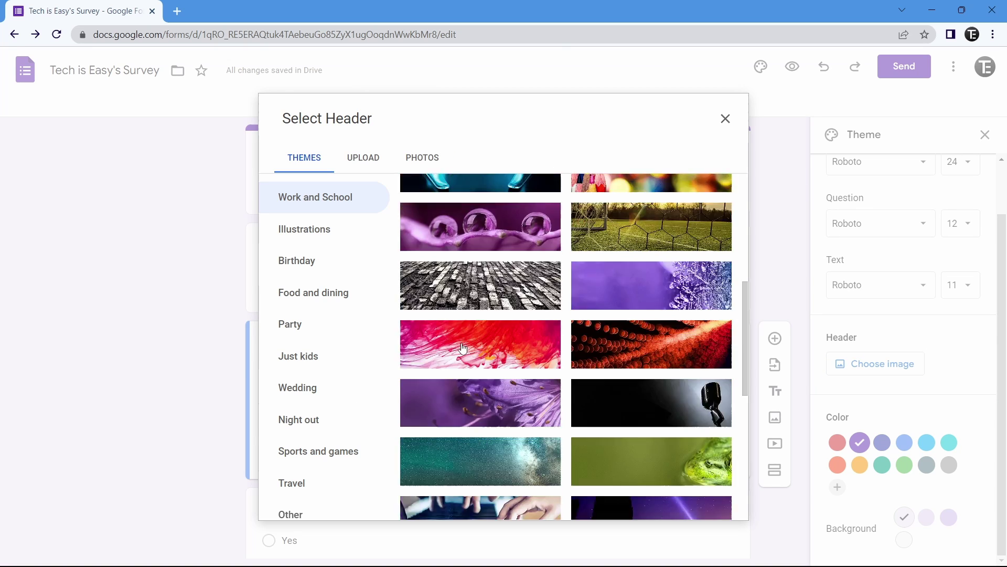
pyautogui.scroll(10, 445, 224)
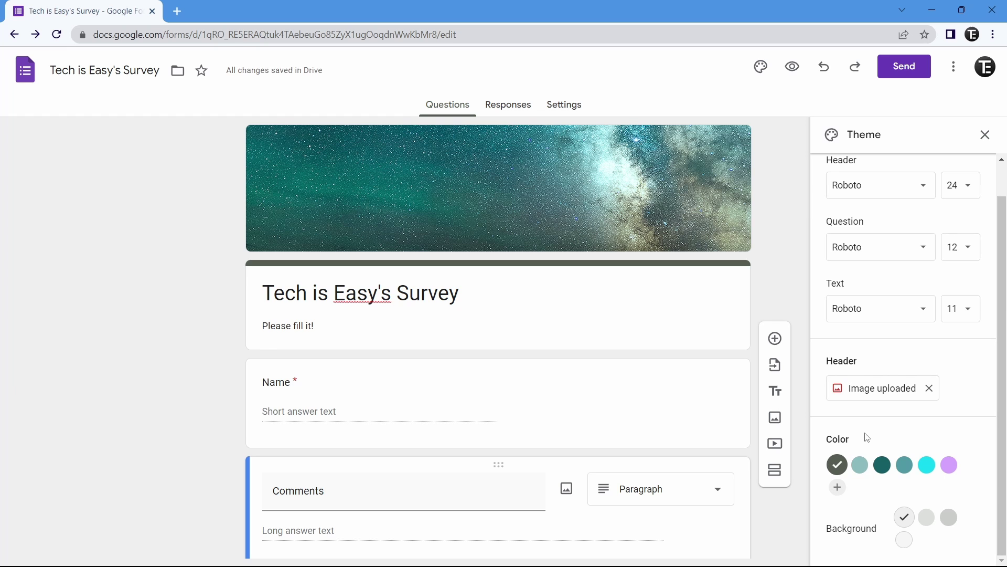
# Step: Set the theme colour to teal after trying light teal and purple, then close the theme panel
pyautogui.click(860, 464)
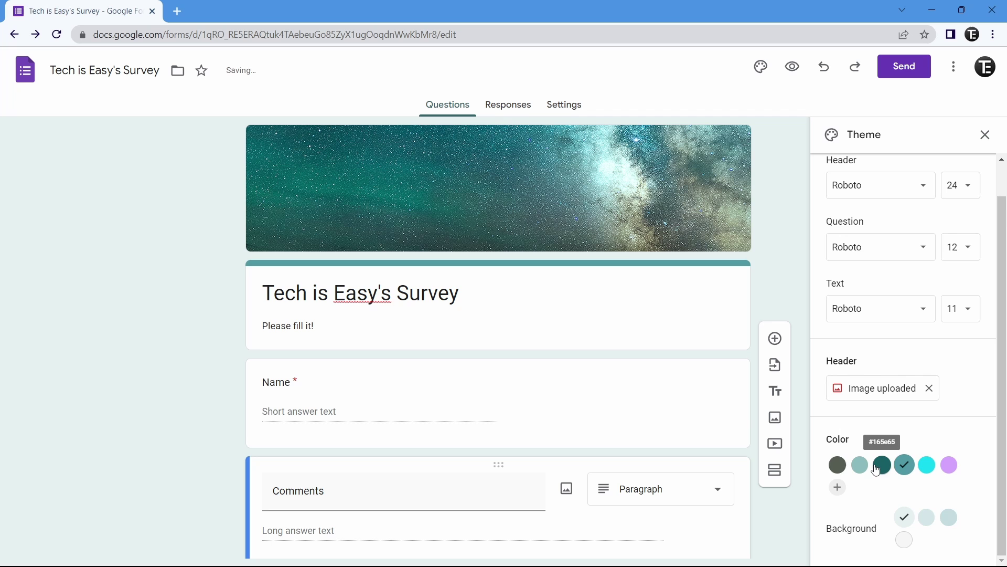
pyautogui.click(949, 465)
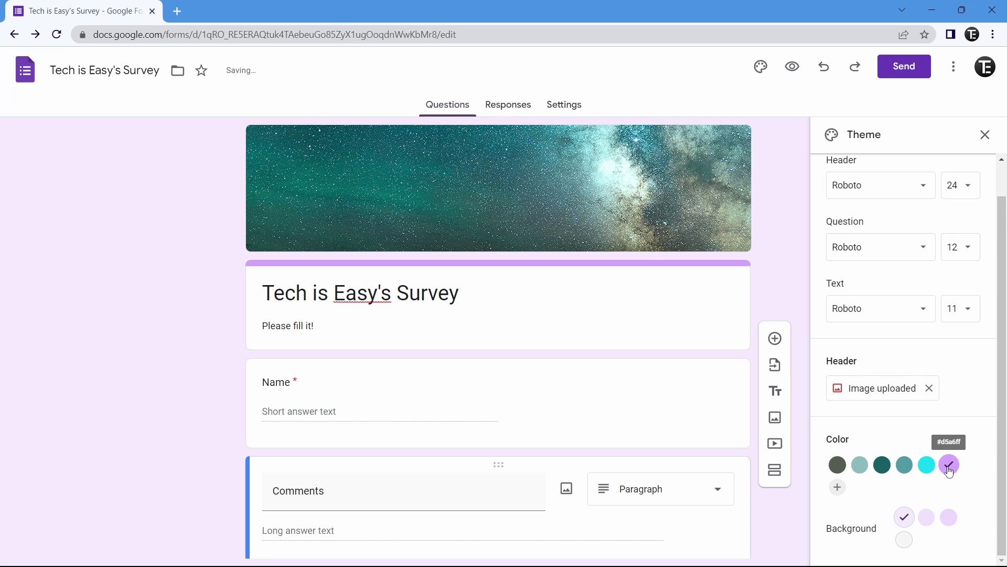
pyautogui.click(905, 464)
pyautogui.click(129, 289)
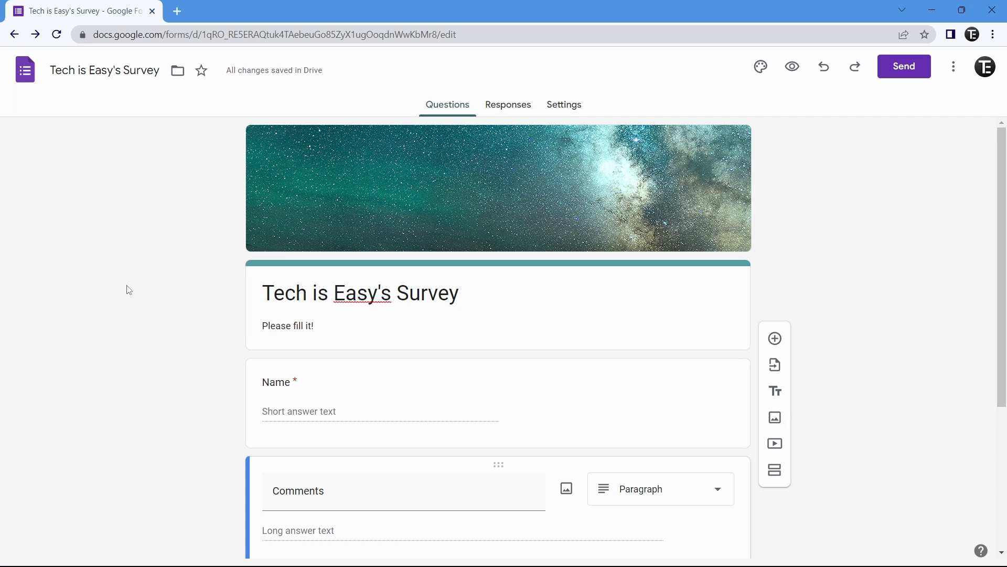
pyautogui.scroll(-4, 128, 289)
pyautogui.scroll(4, 126, 288)
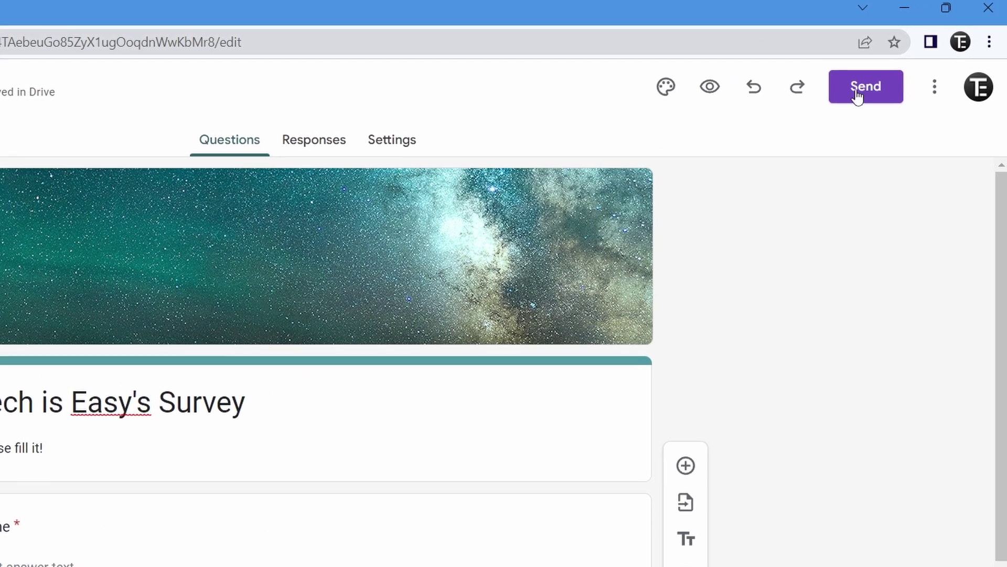
pyautogui.click(857, 93)
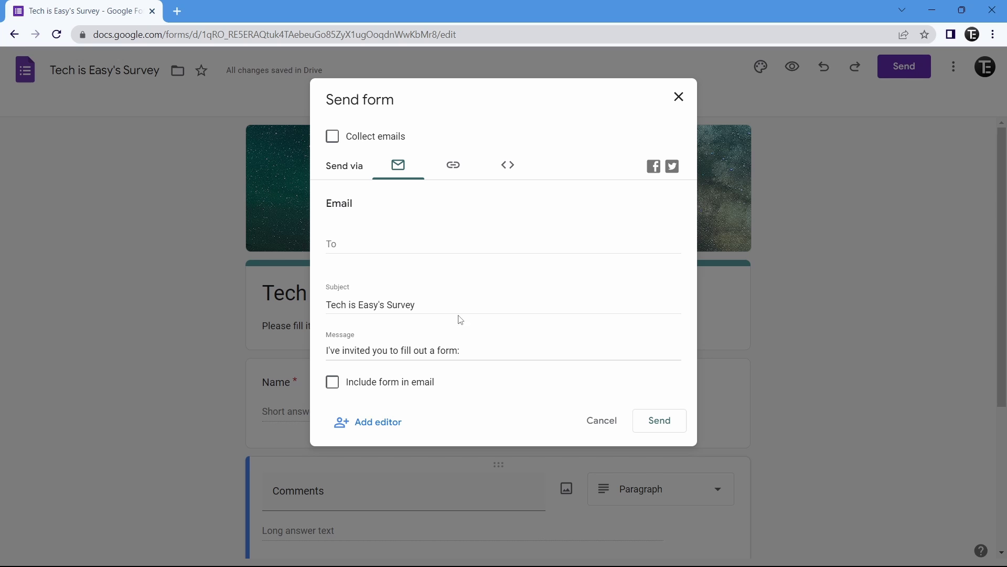
pyautogui.click(453, 166)
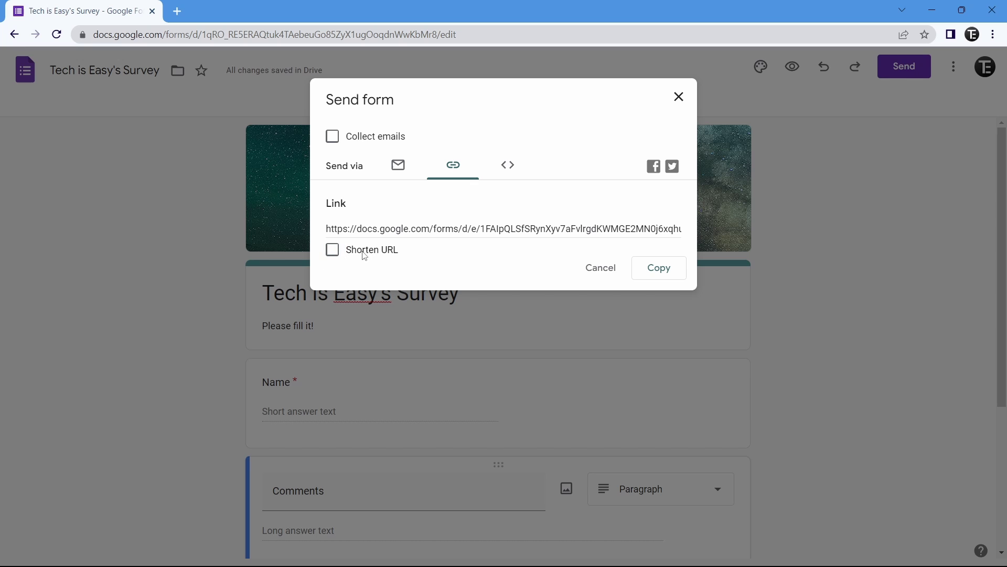
pyautogui.click(332, 250)
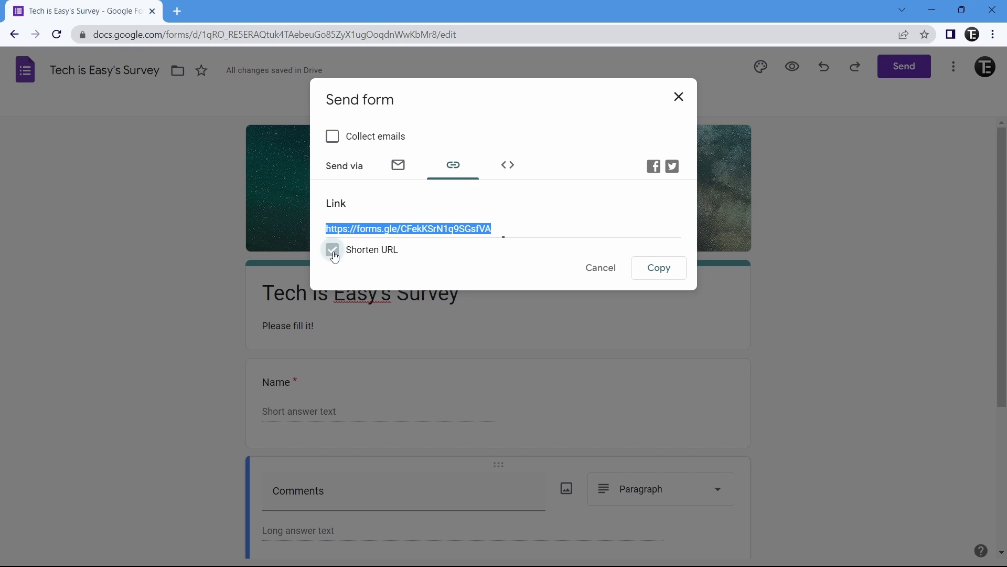
pyautogui.click(656, 273)
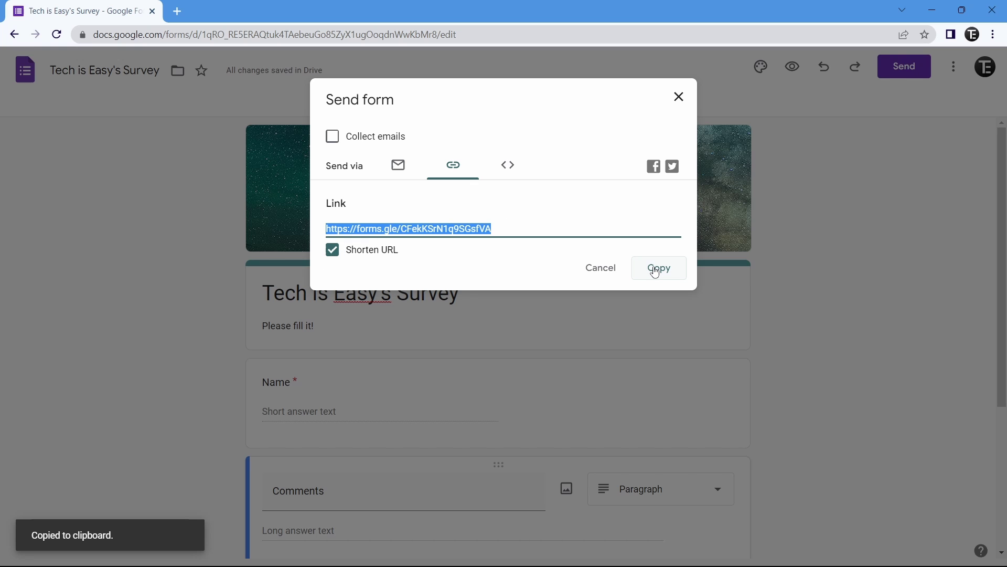
pyautogui.click(799, 216)
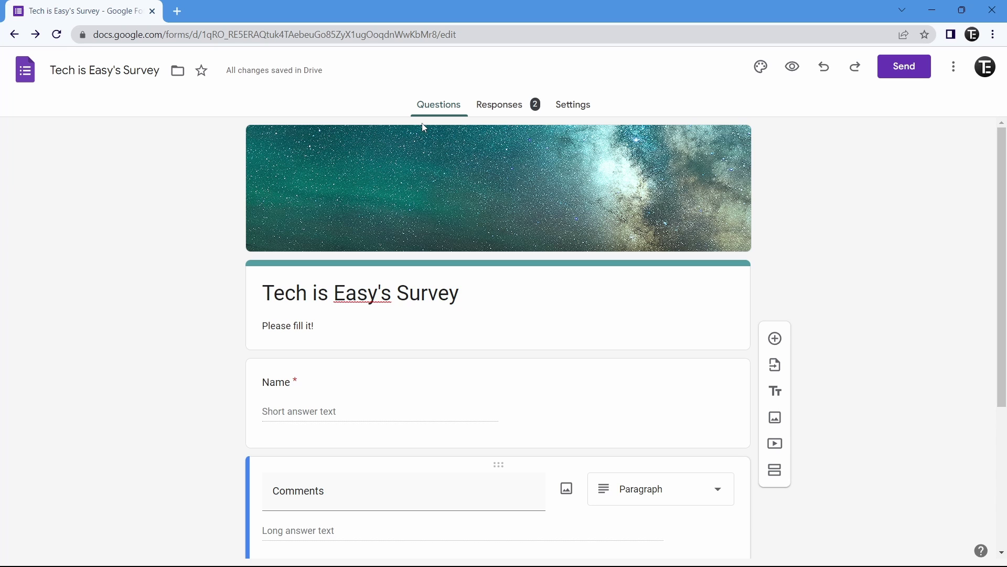
# Step: Review the Summary of the 2 responses, scrolling through each question's answers
pyautogui.click(499, 107)
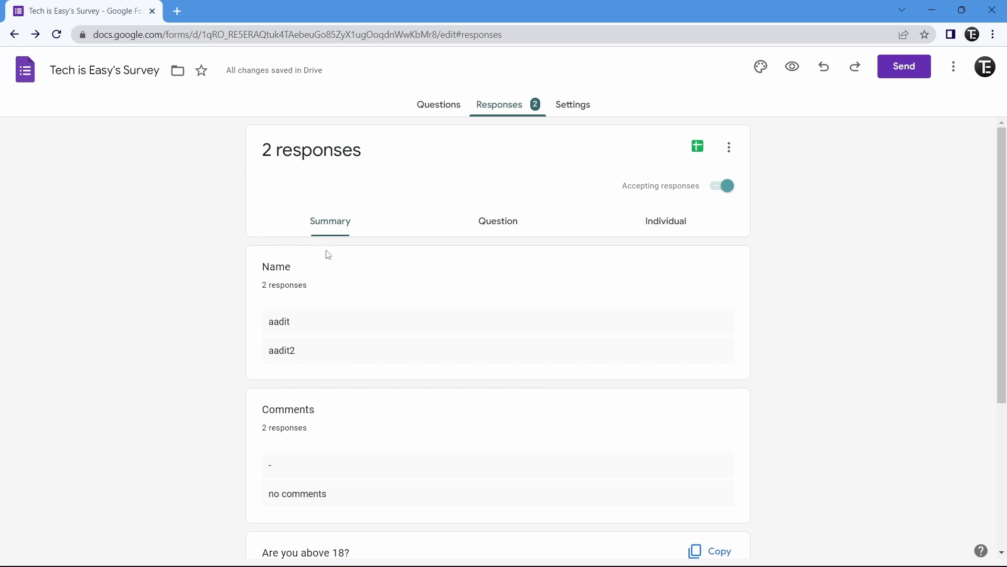
pyautogui.scroll(-1, 329, 256)
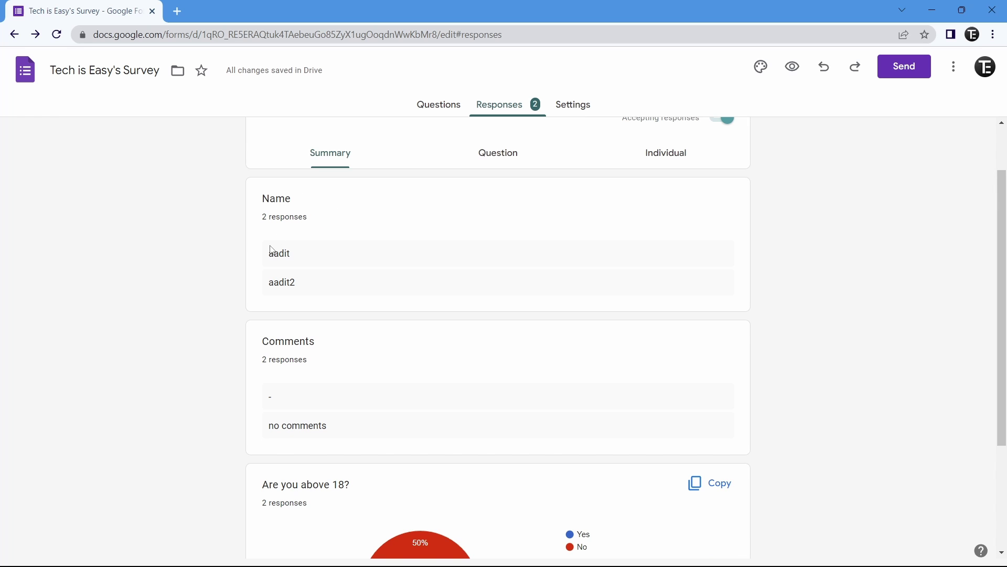
pyautogui.scroll(-3, 291, 341)
pyautogui.scroll(4, 566, 288)
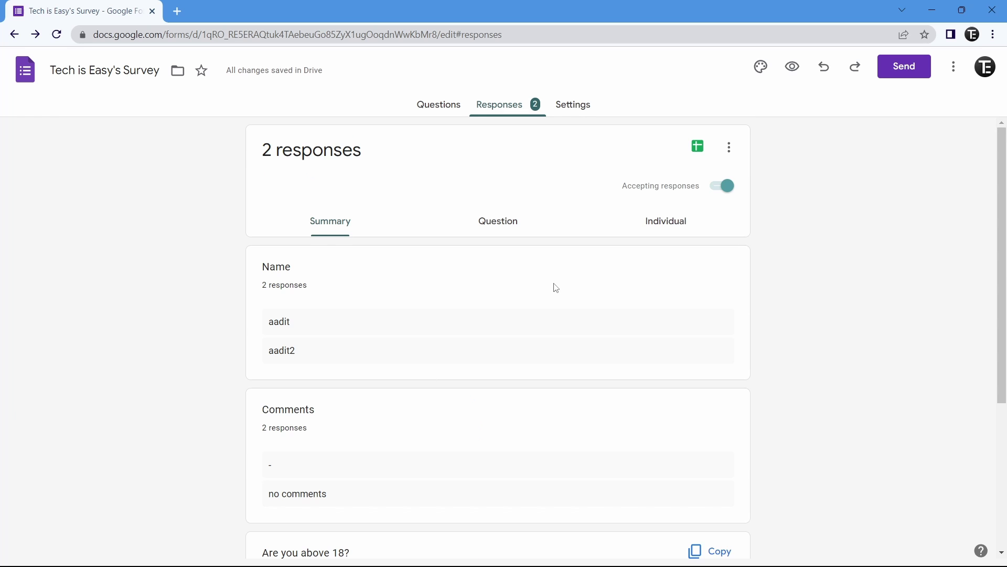
# Step: View answers to 'Are you above 18?' by question, then browse response 1 of 2 individually
pyautogui.click(493, 224)
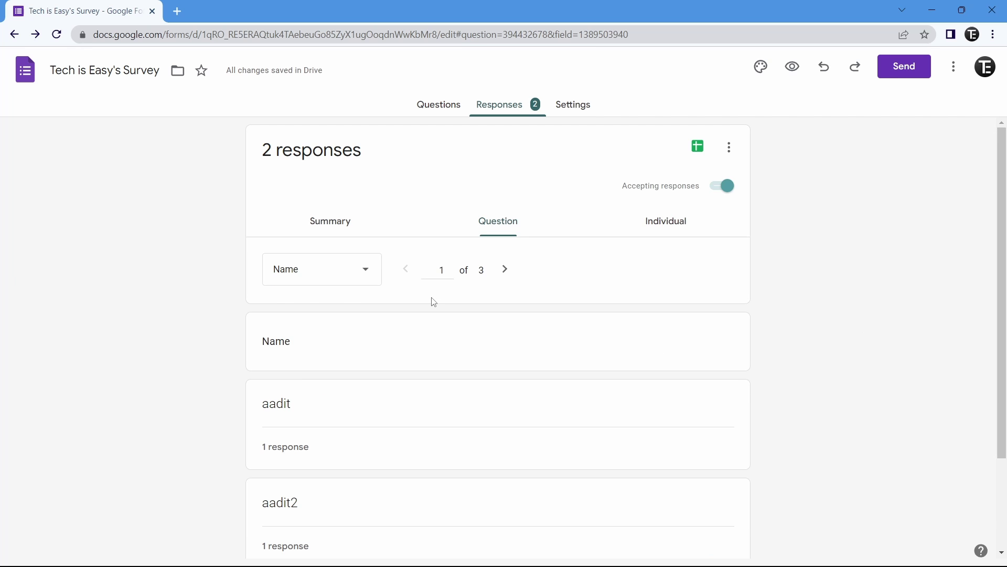
pyautogui.doubleClick(505, 270)
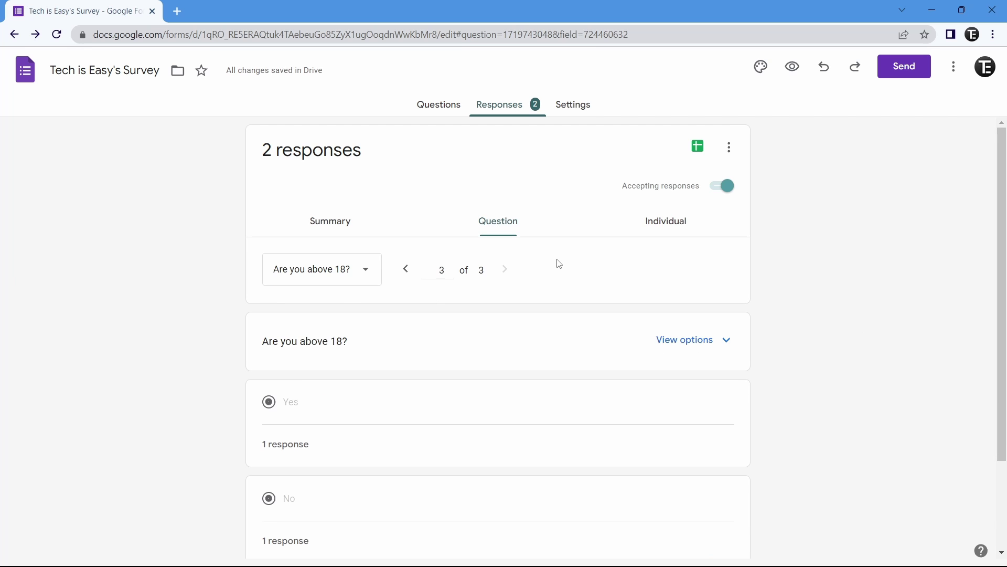
pyautogui.click(669, 223)
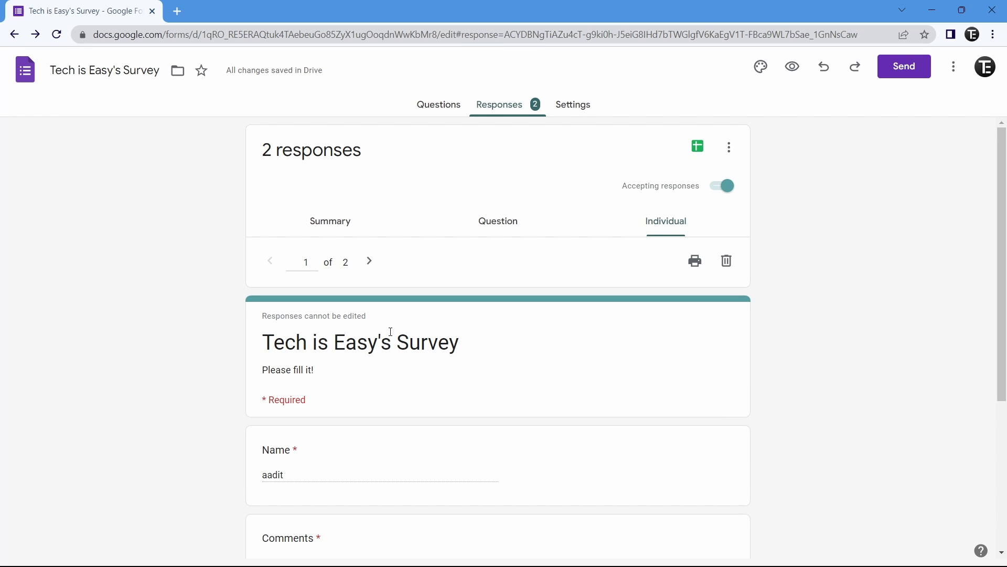
pyautogui.scroll(-5, 391, 332)
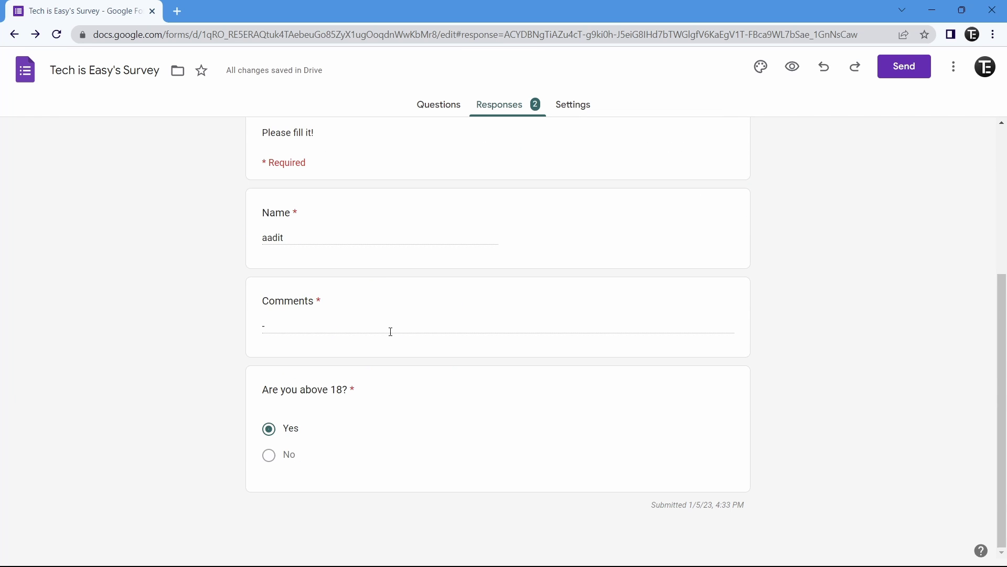
pyautogui.scroll(5, 389, 330)
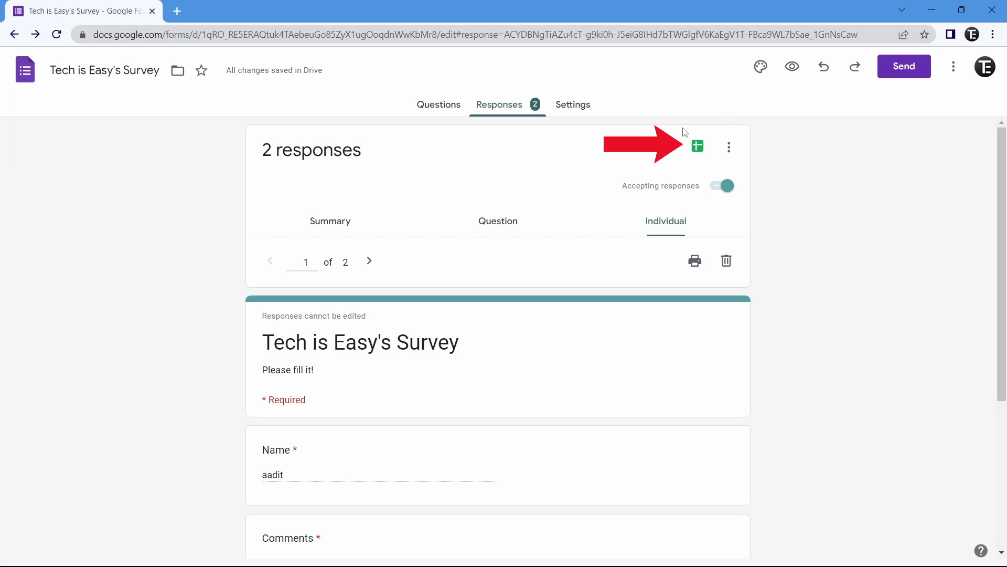
# Step: Link responses to a new spreadsheet, 'Tech is Easy's Survey (Responses)'
pyautogui.click(700, 156)
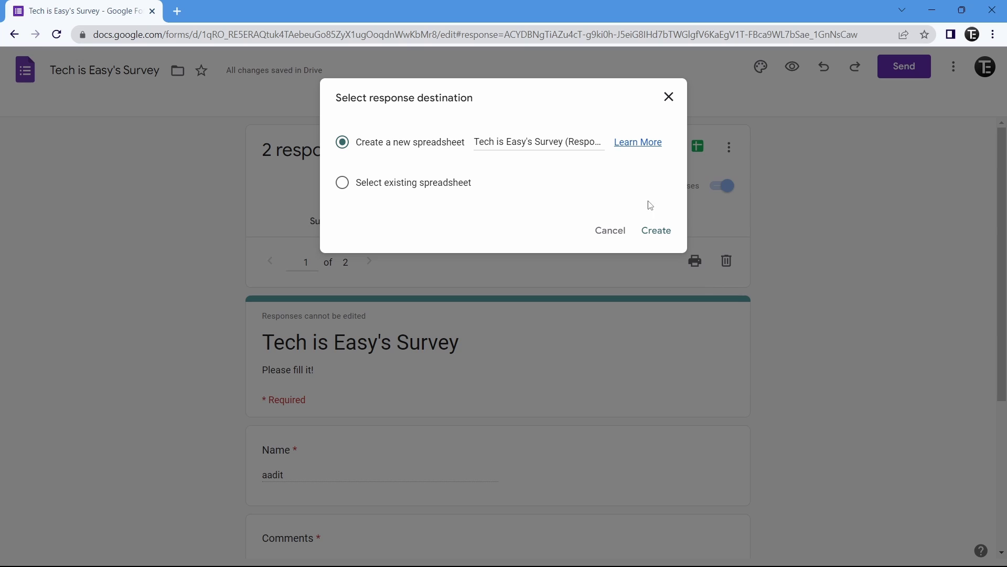
pyautogui.click(653, 233)
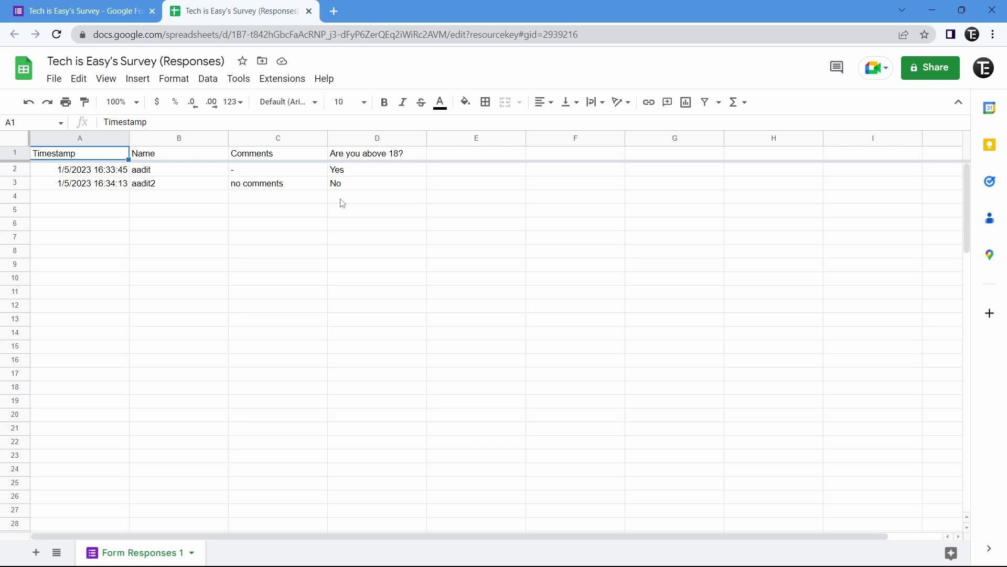
# Step: Close the responses spreadsheet and browse the form's Settings, expanding and collapsing the Responses section
pyautogui.hotkey('ctrl', 'w')
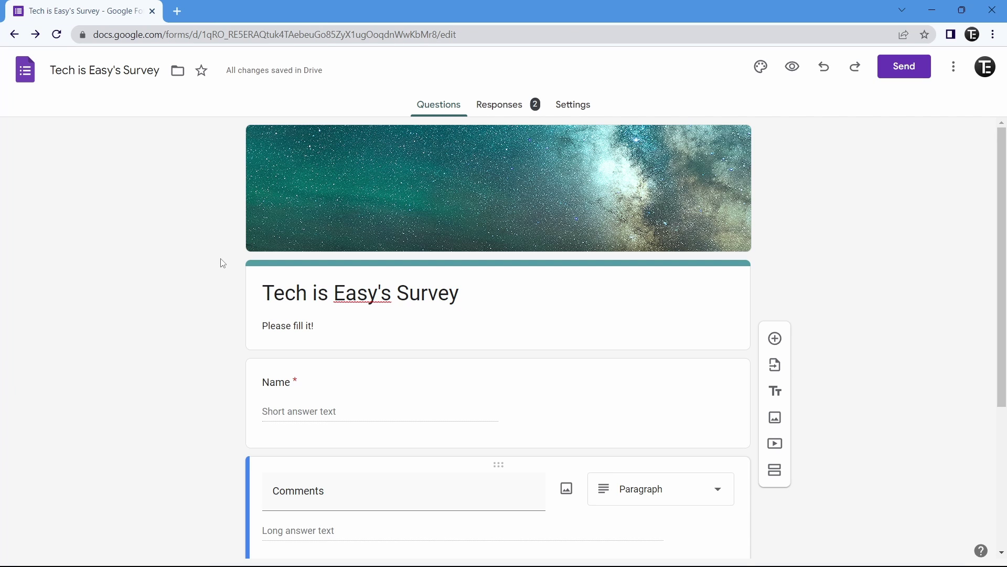
pyautogui.click(576, 114)
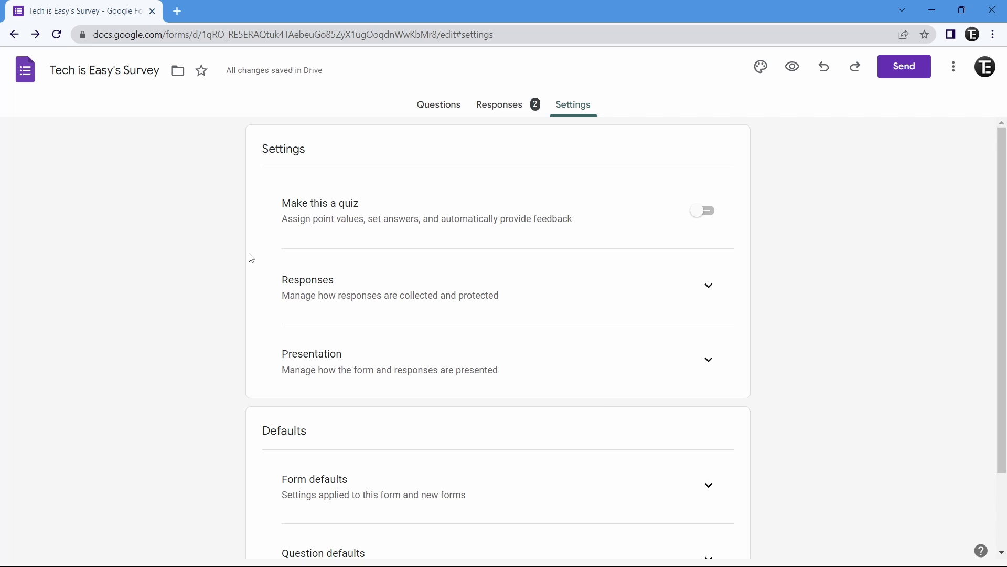
pyautogui.scroll(-2, 251, 257)
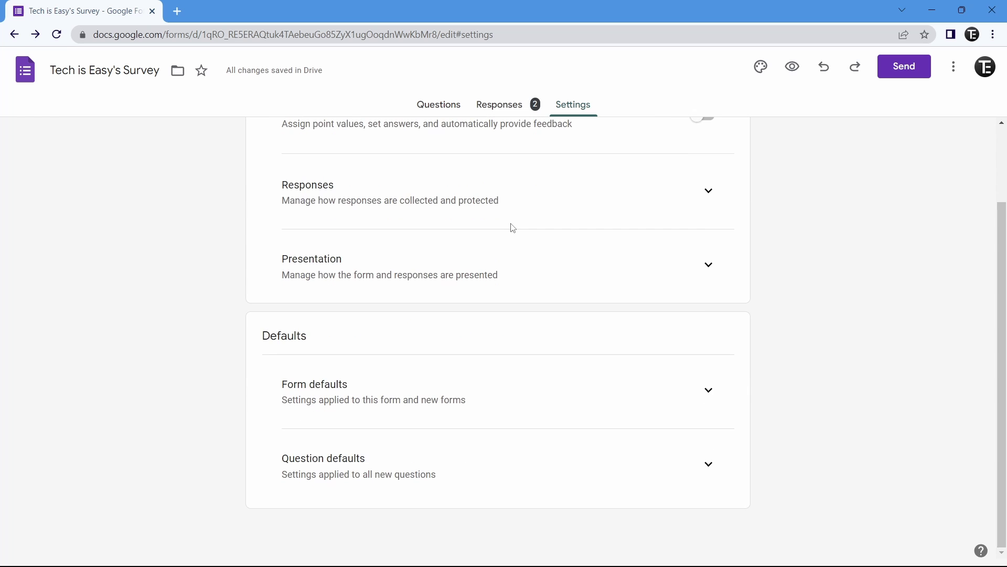
pyautogui.click(708, 195)
pyautogui.click(708, 198)
pyautogui.scroll(2, 154, 228)
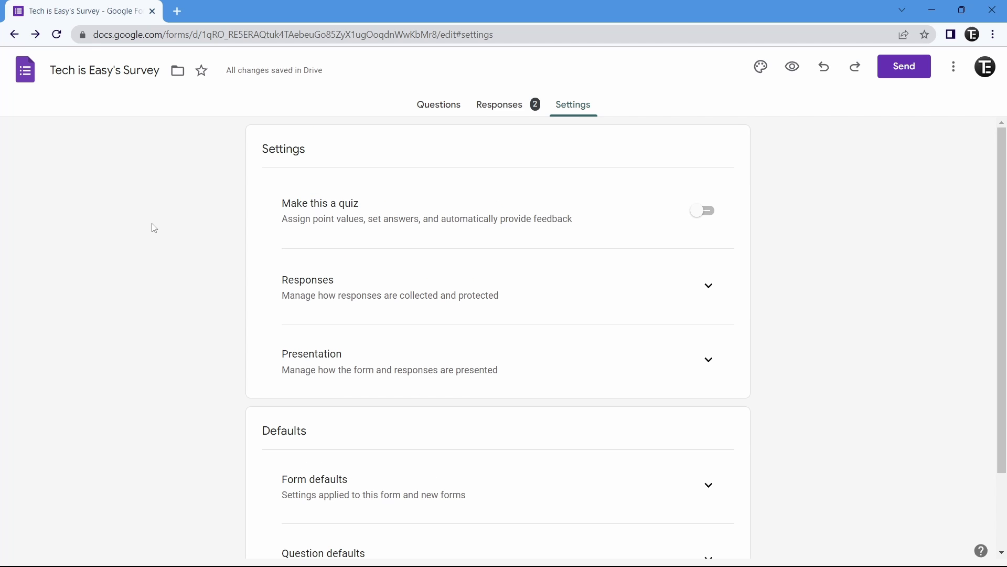